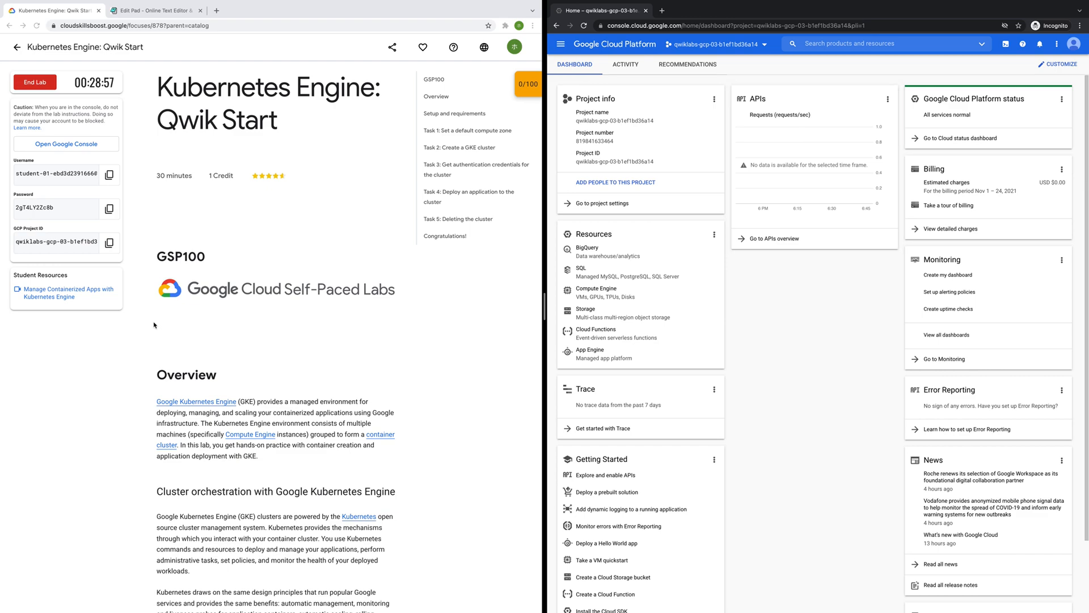
Go through the lab guide to the Activate Cloud Shell section and start Cloud Shell in the console
scroll(157, 326, "down", 14)
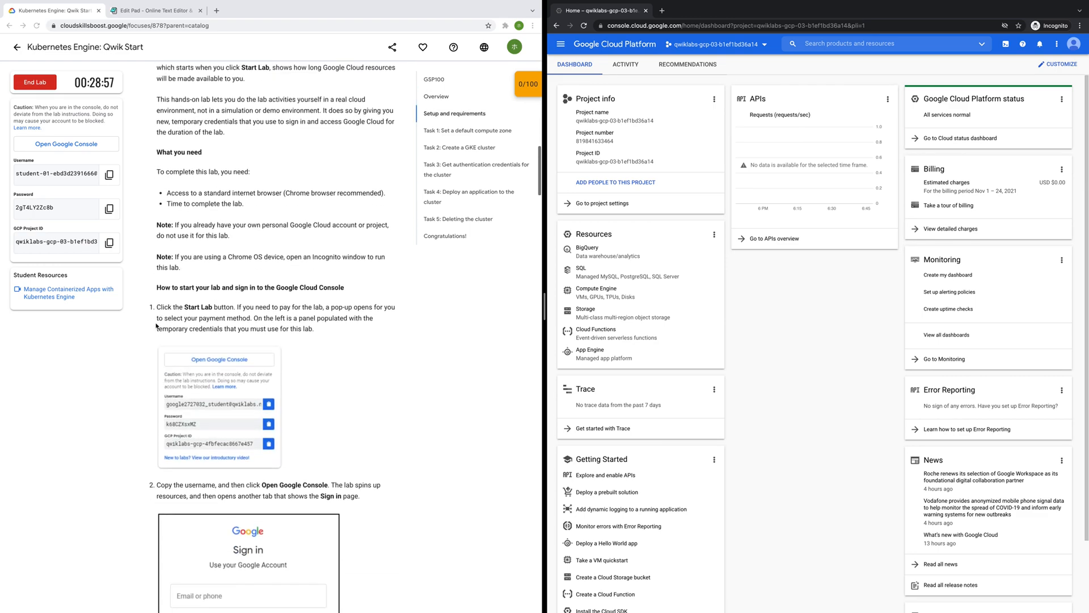
scroll(156, 325, "down", 3)
scroll(156, 326, "up", 4)
scroll(157, 326, "down", 4)
scroll(156, 326, "down", 4)
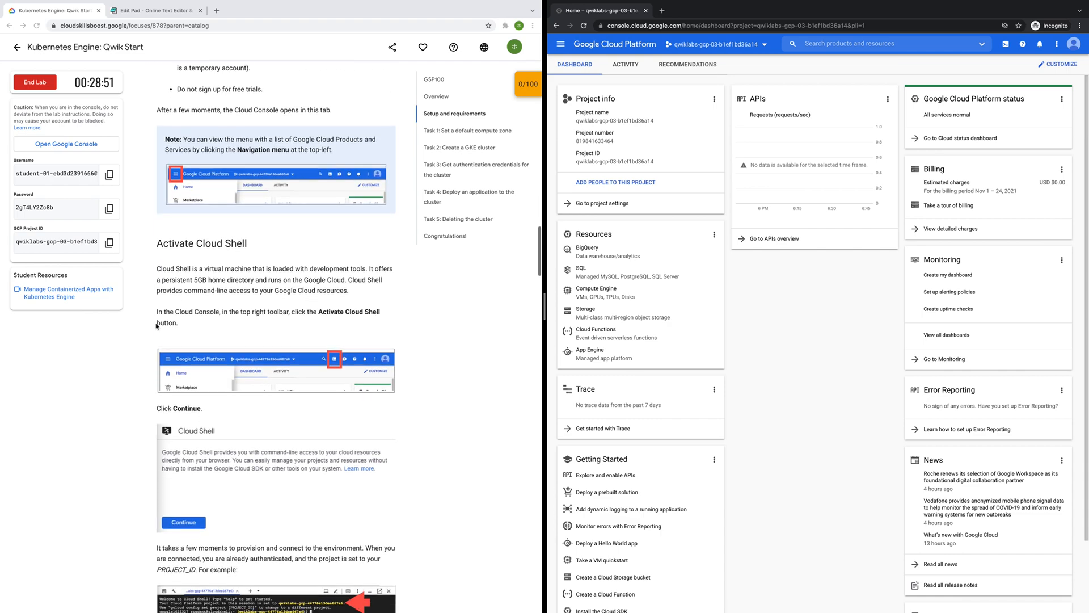
scroll(219, 414, "down", 6)
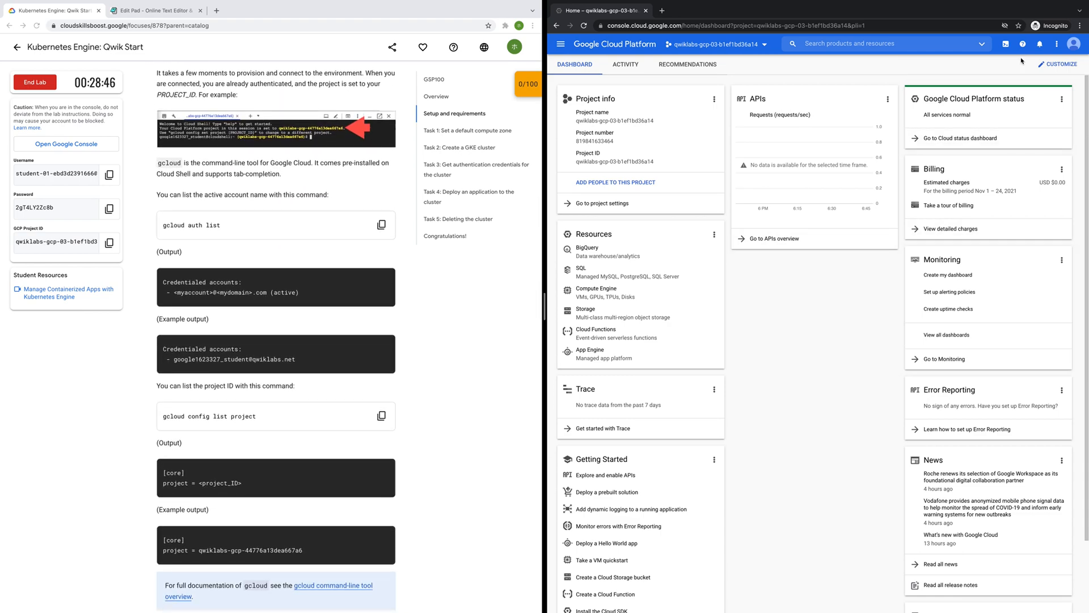
left_click(1006, 44)
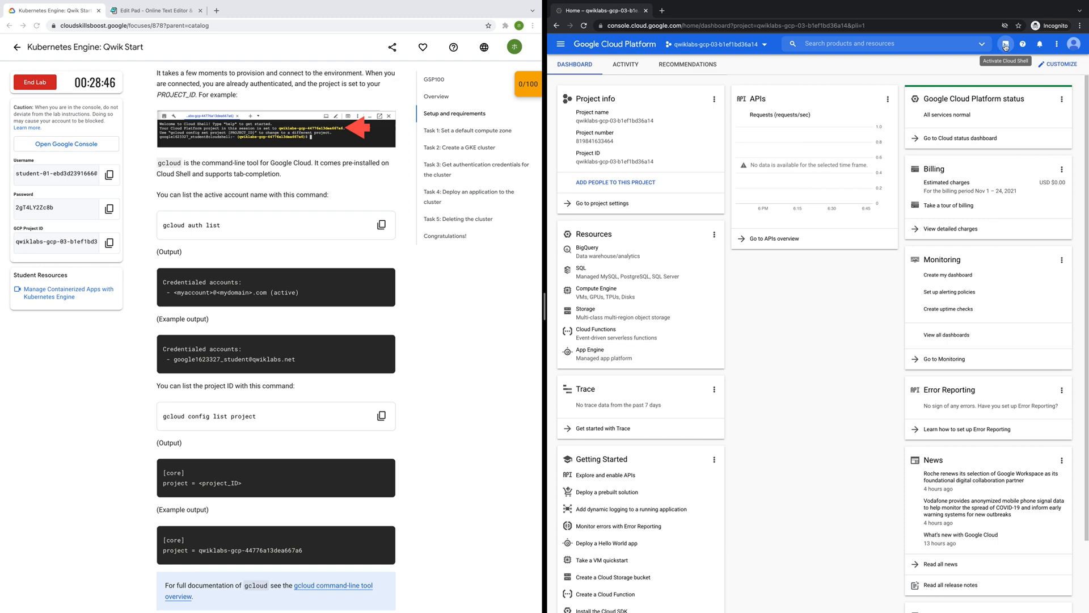
Run gcloud auth list in Cloud Shell and authorize its use of the account credentials
left_click(387, 228)
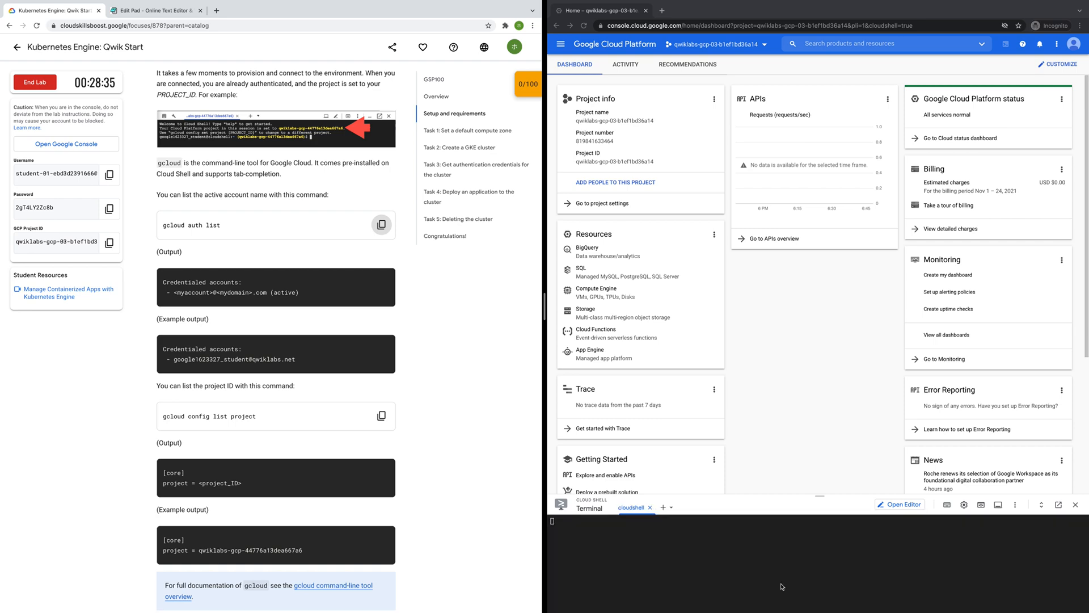
left_click(780, 575)
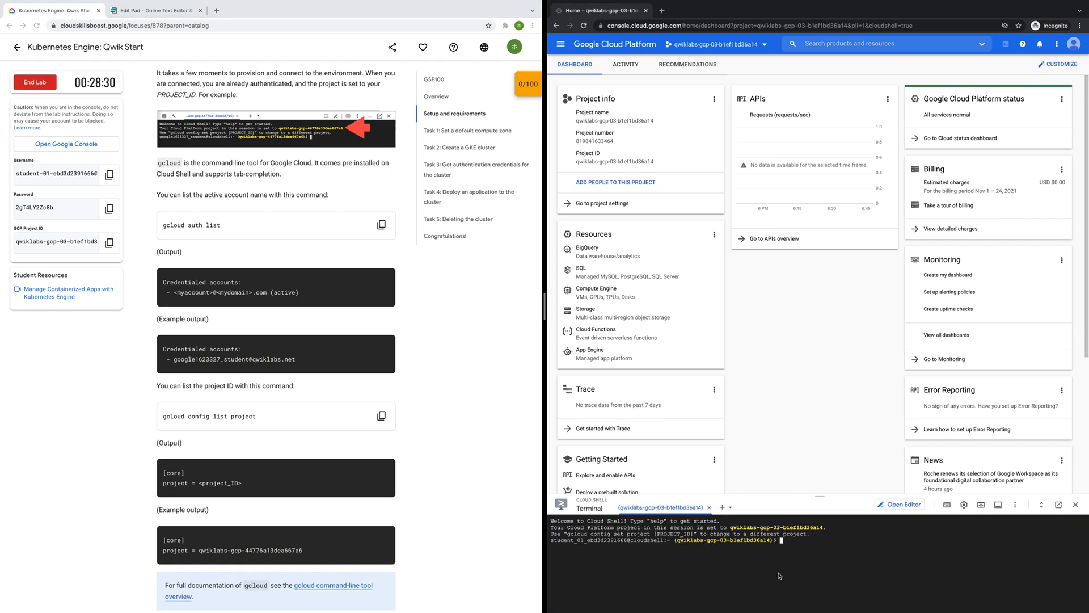
type("gcloud auth list")
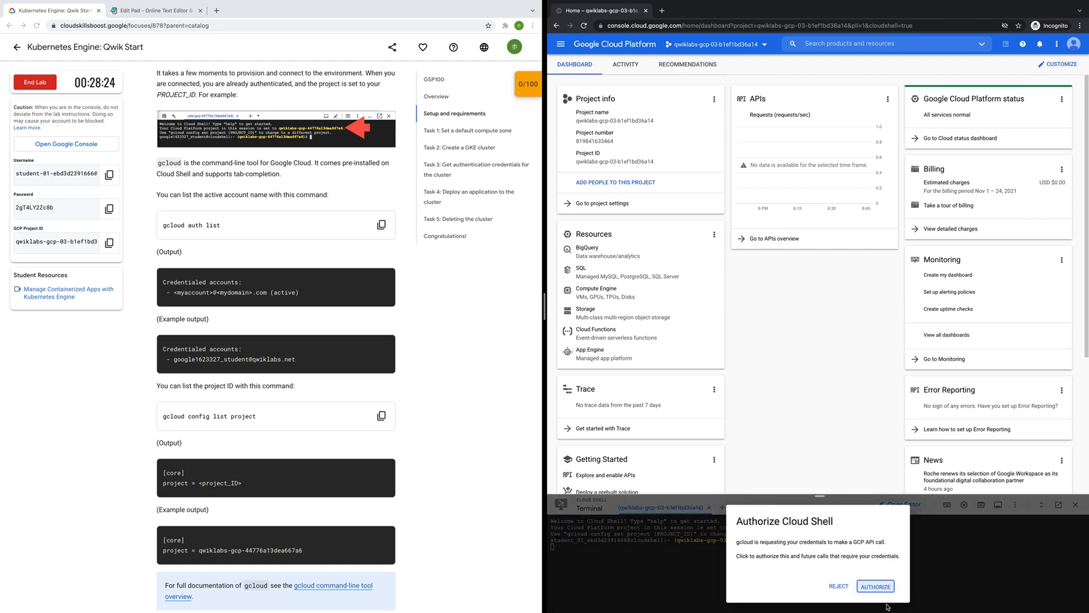
left_click(881, 590)
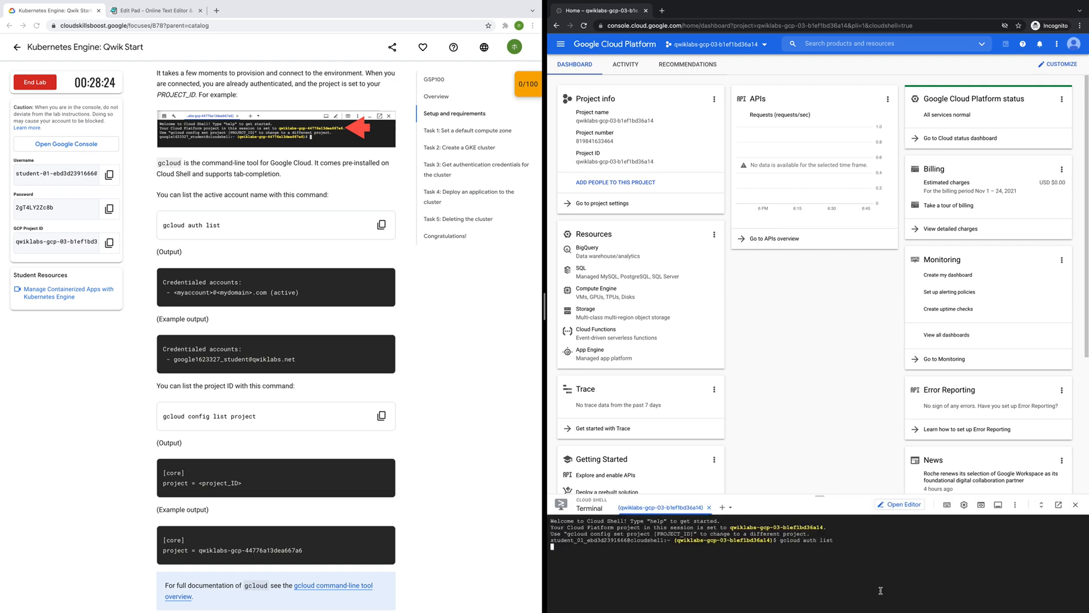
List the project ID in Cloud Shell with gcloud config list project
left_click(381, 416)
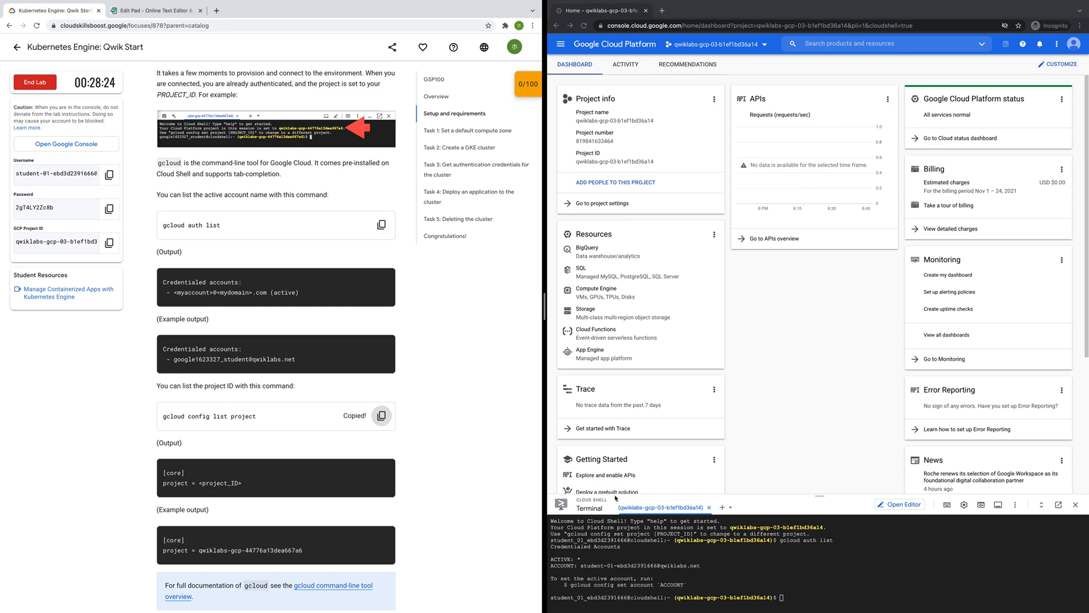
left_click(793, 591)
key("ctrl+v")
key("Return")
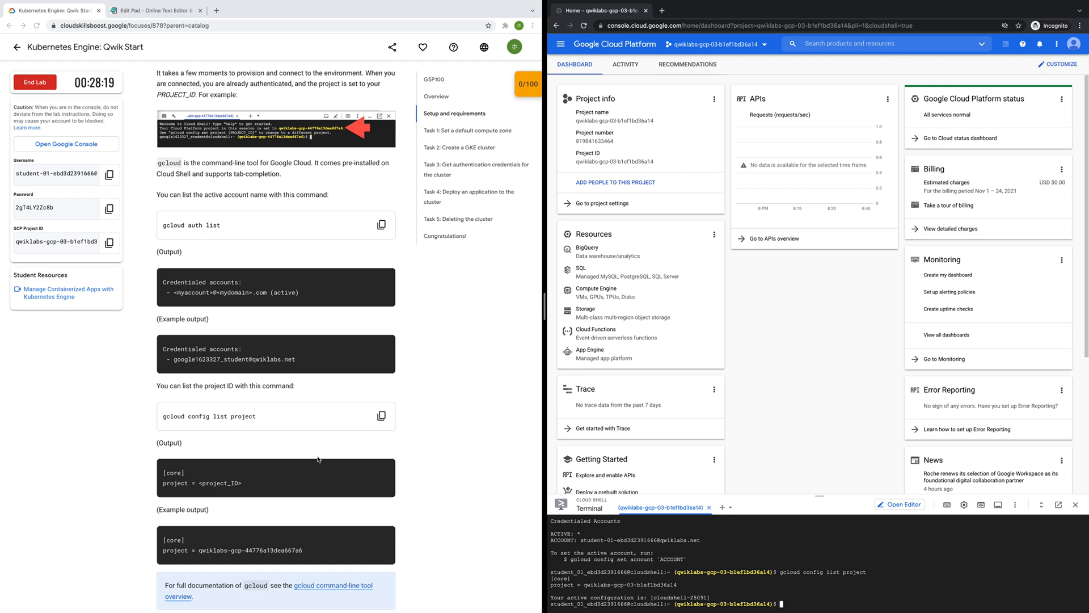
Set the default compute zone from Task 1 by running gcloud config set compute/zone us-central1-a
scroll(328, 460, "down", 6)
scroll(284, 456, "down", 1)
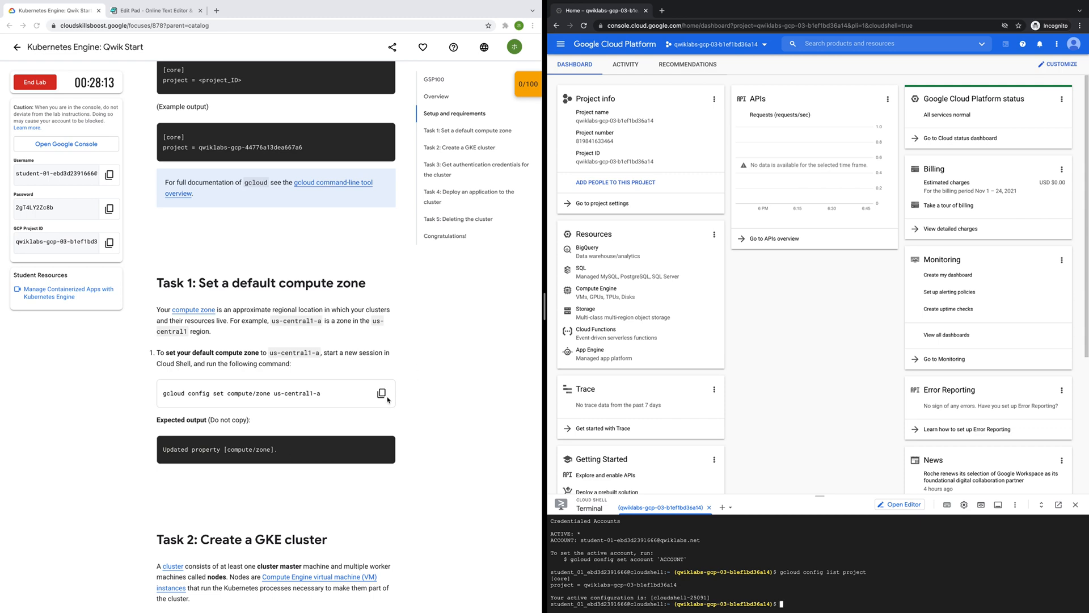
left_click(381, 393)
left_click(827, 587)
key("ctrl+v")
key("Return")
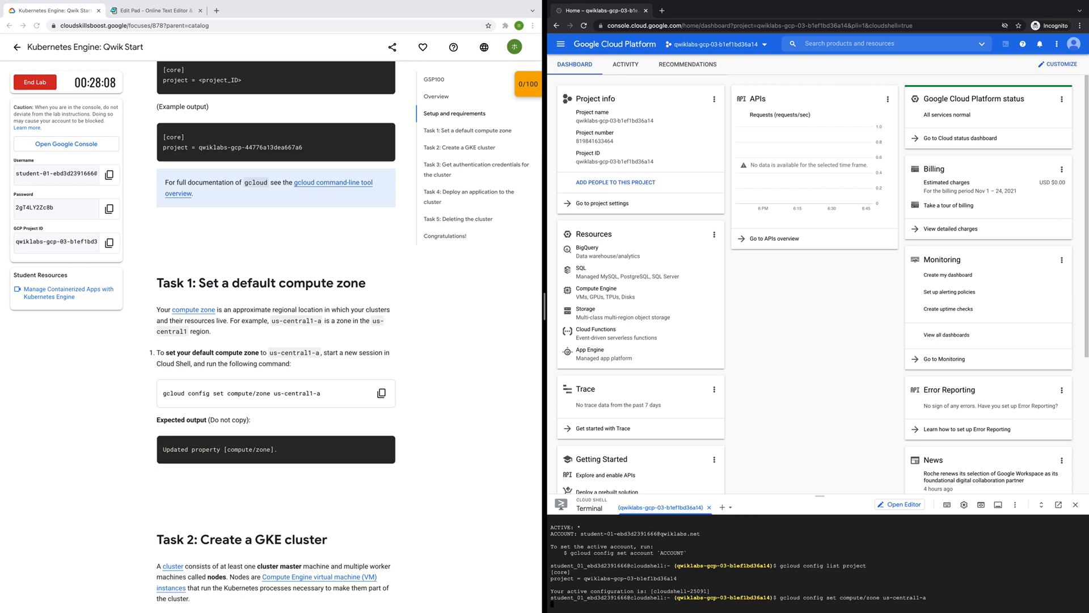
Copy "gcloud container clusters create" from Task 2, without the name placeholder, and replace all text in Edit Pad with it
scroll(413, 481, "down", 1)
scroll(412, 480, "down", 3)
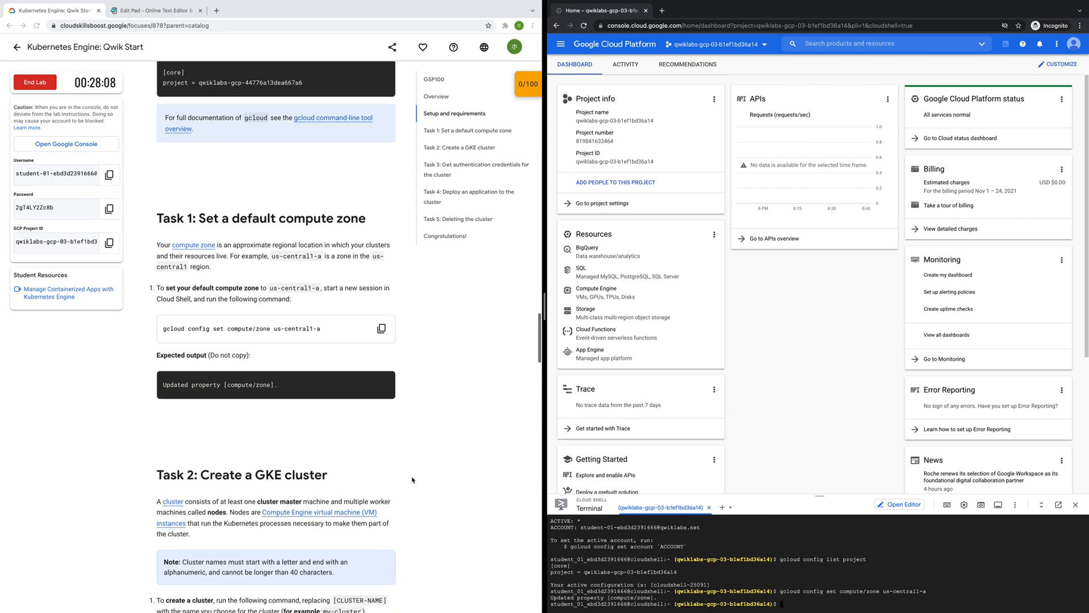
scroll(412, 480, "down", 1)
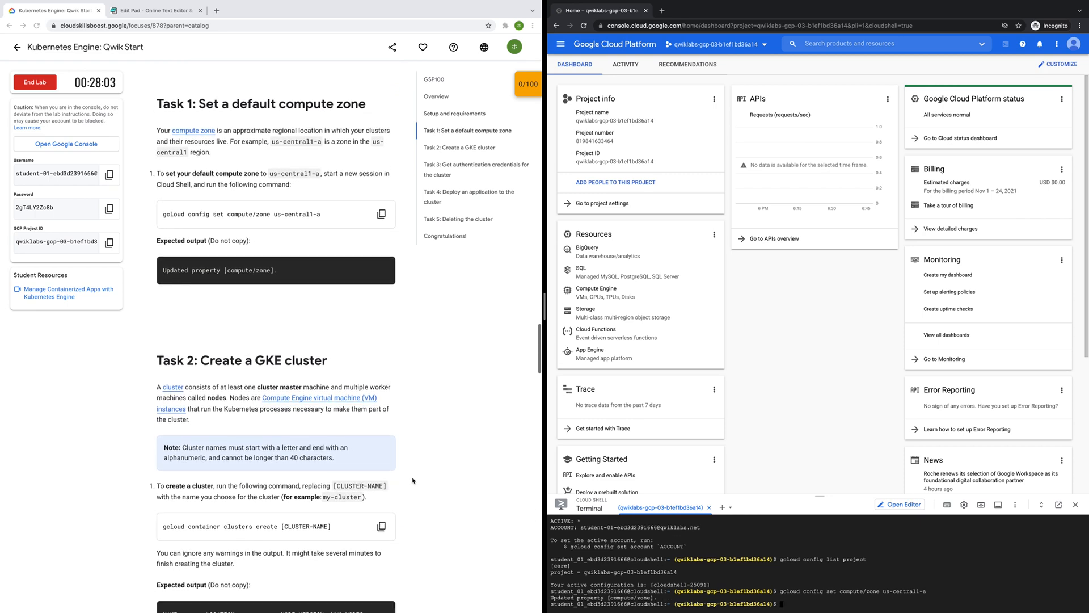
scroll(425, 483, "down", 1)
scroll(425, 482, "up", 1)
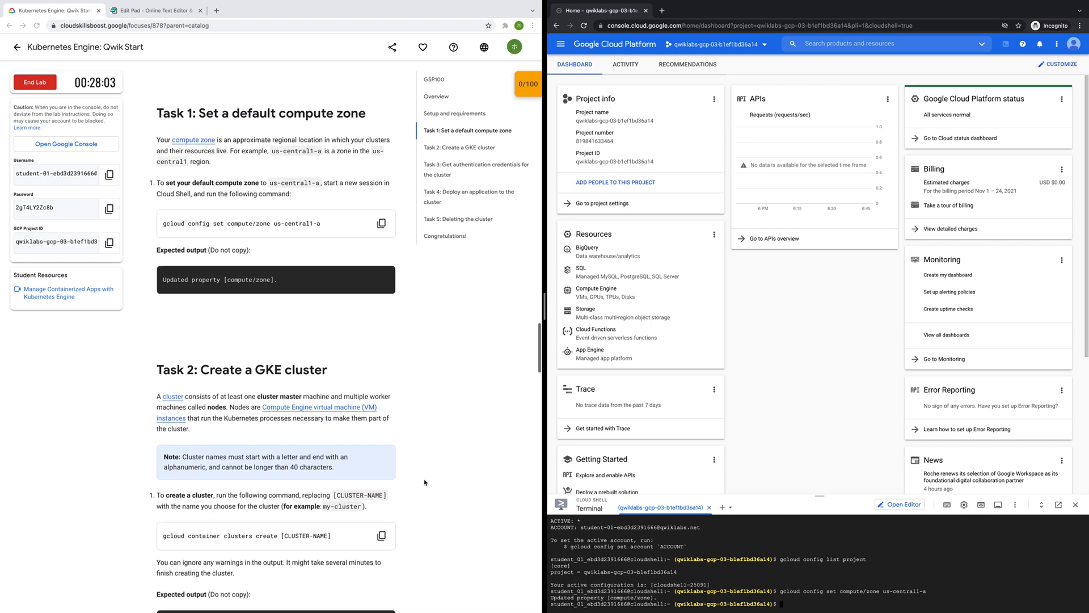
scroll(424, 482, "down", 3)
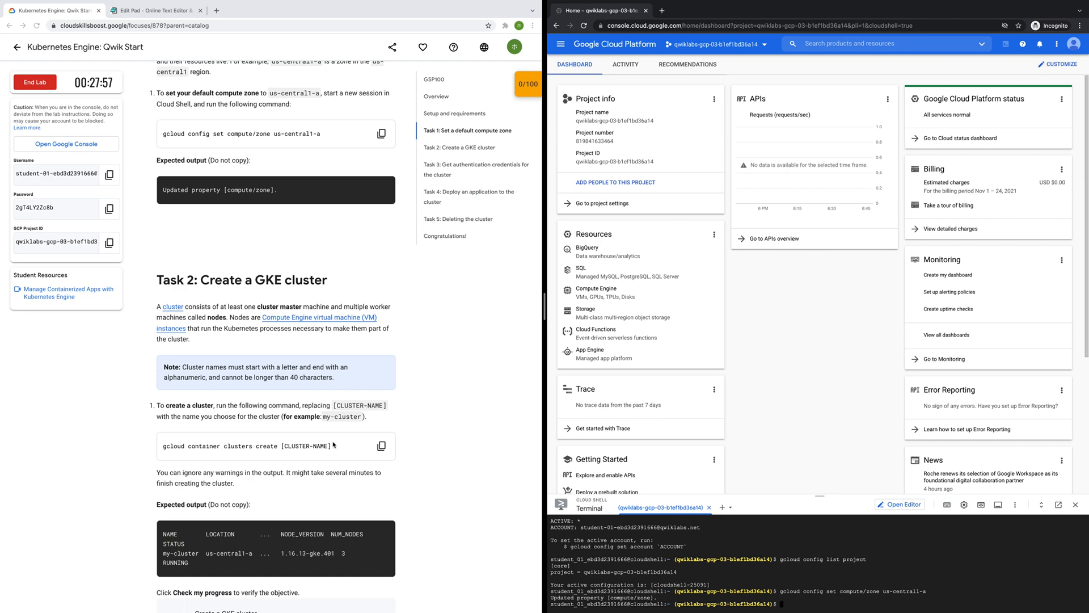
left_click_drag(282, 447, 152, 444)
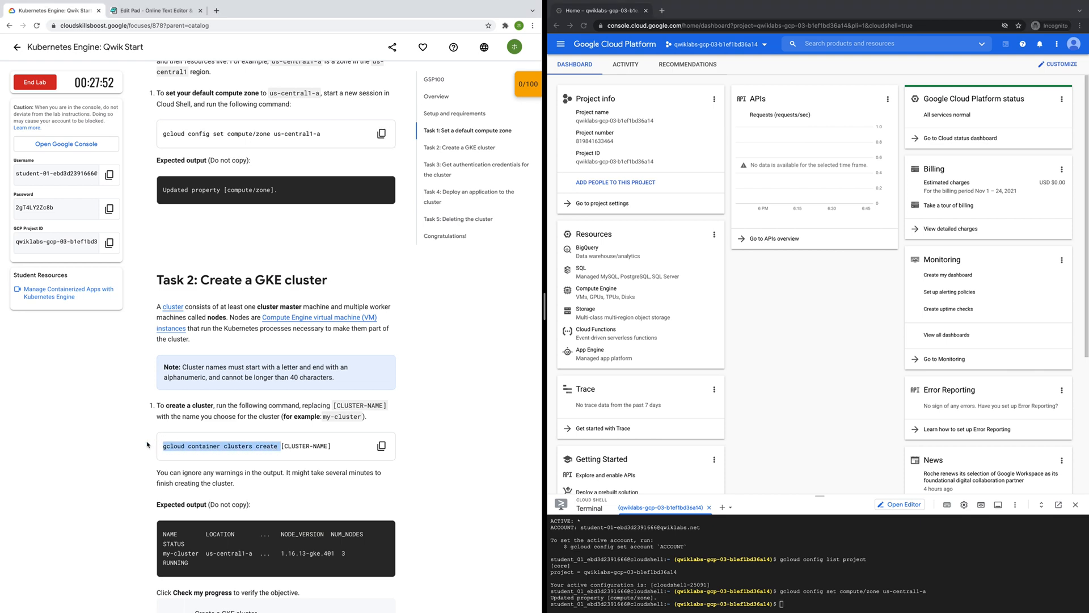
left_click(155, 9)
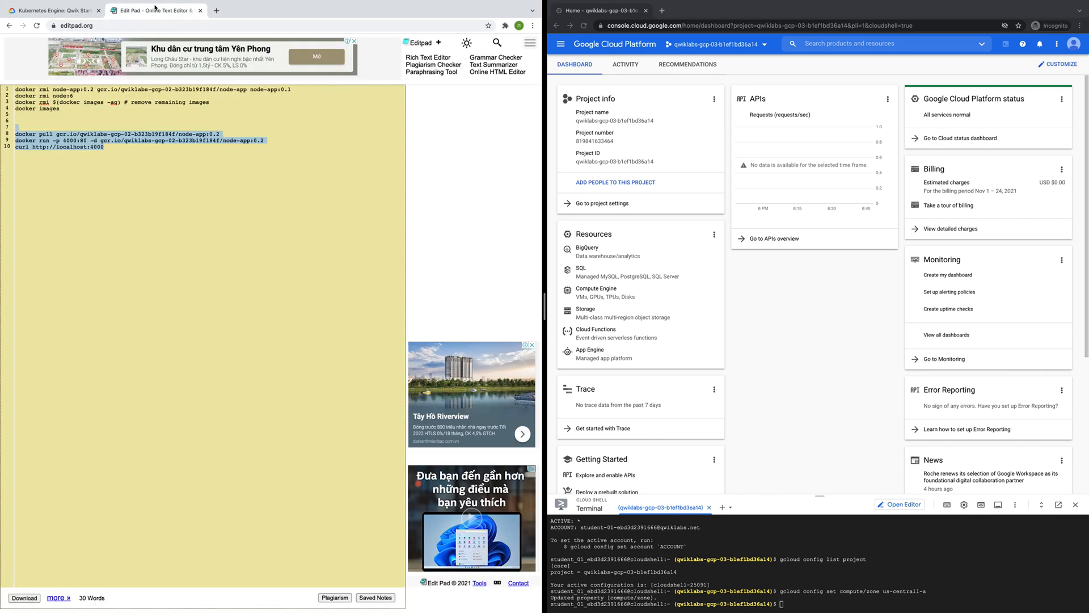
key("super+a")
mouse_move(4, 50)
key("super+v")
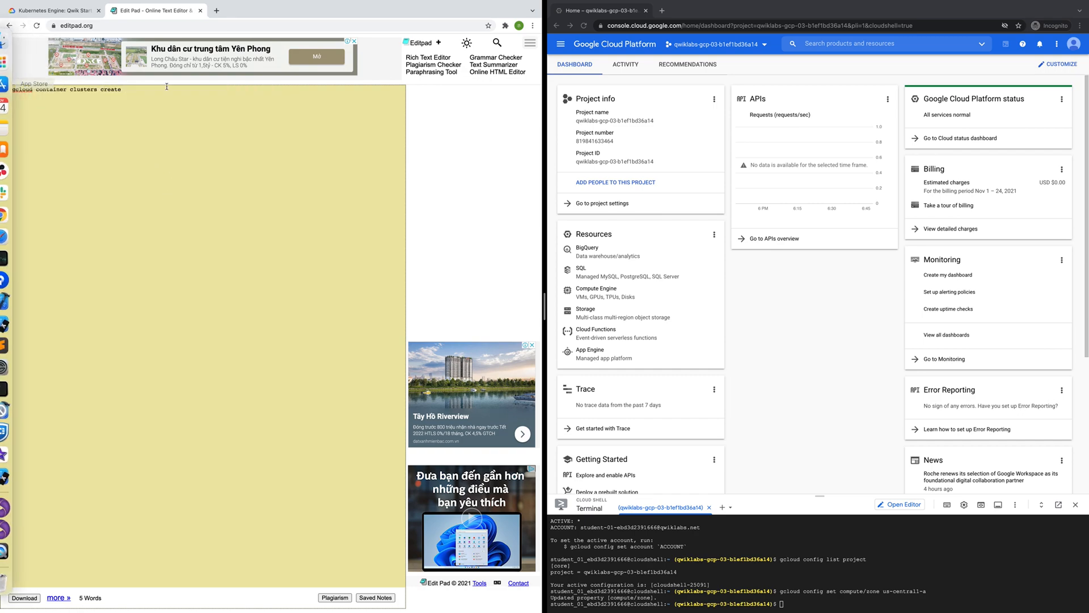
Copy the example name my-cluster from the lab guide, append it to the Edit Pad command, and select the whole line
left_click(74, 9)
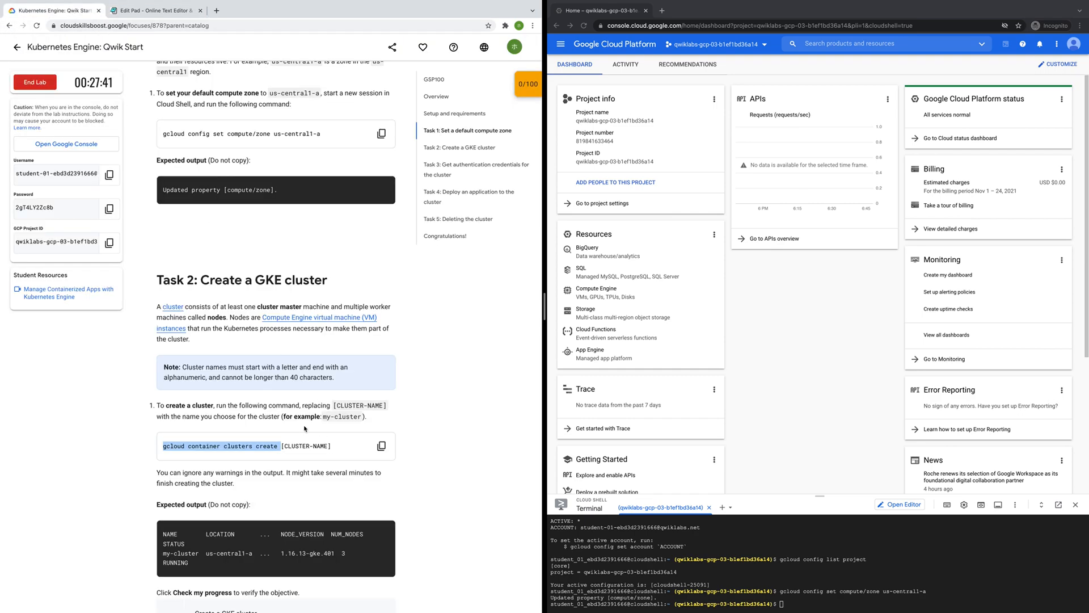
left_click_drag(323, 417, 363, 418)
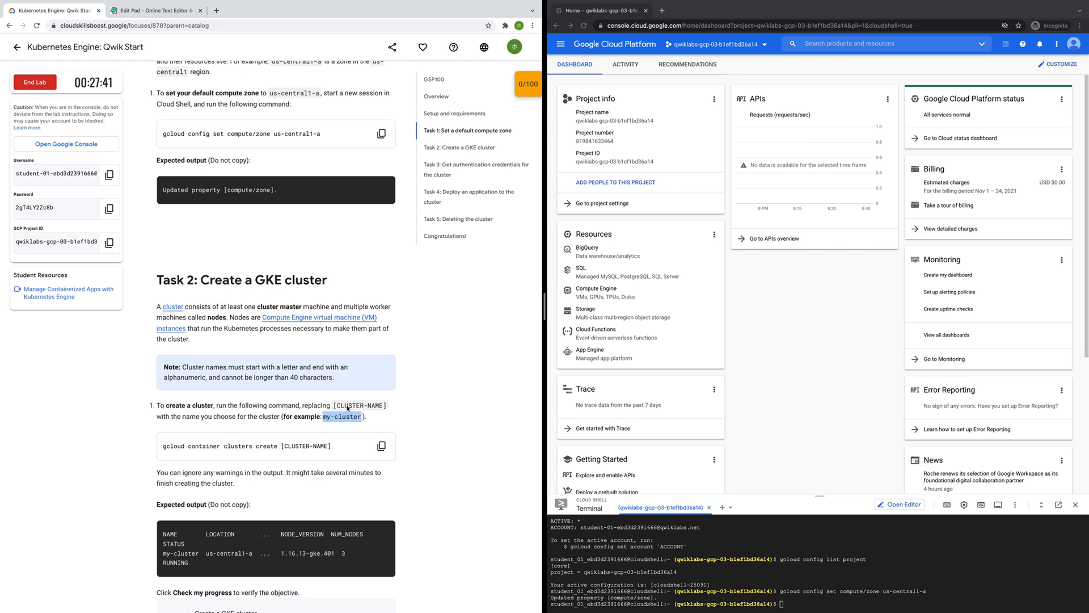
left_click(157, 10)
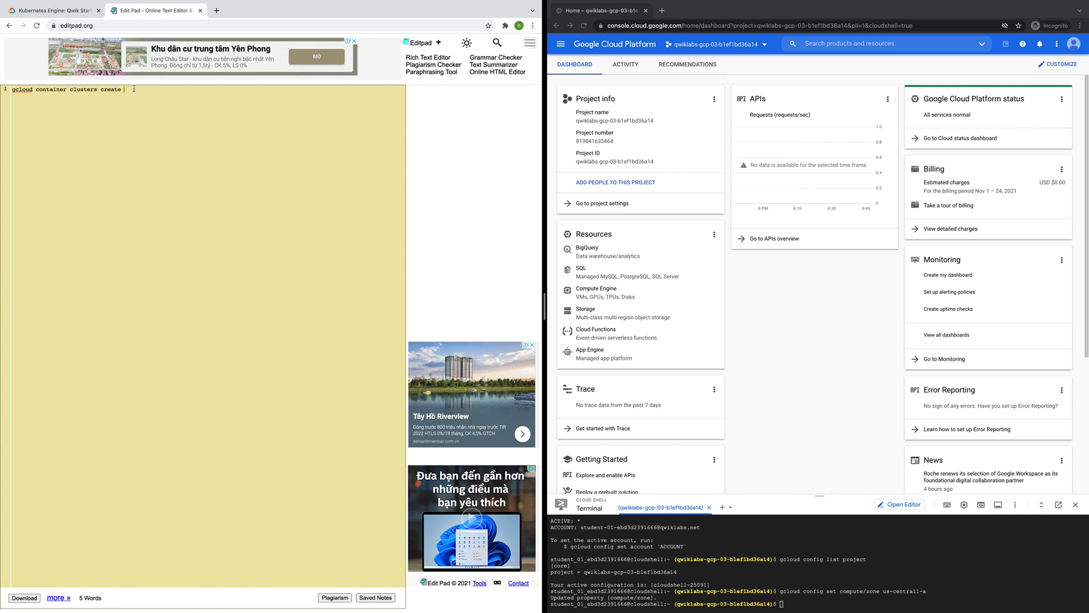
key("super+v")
key("super+a")
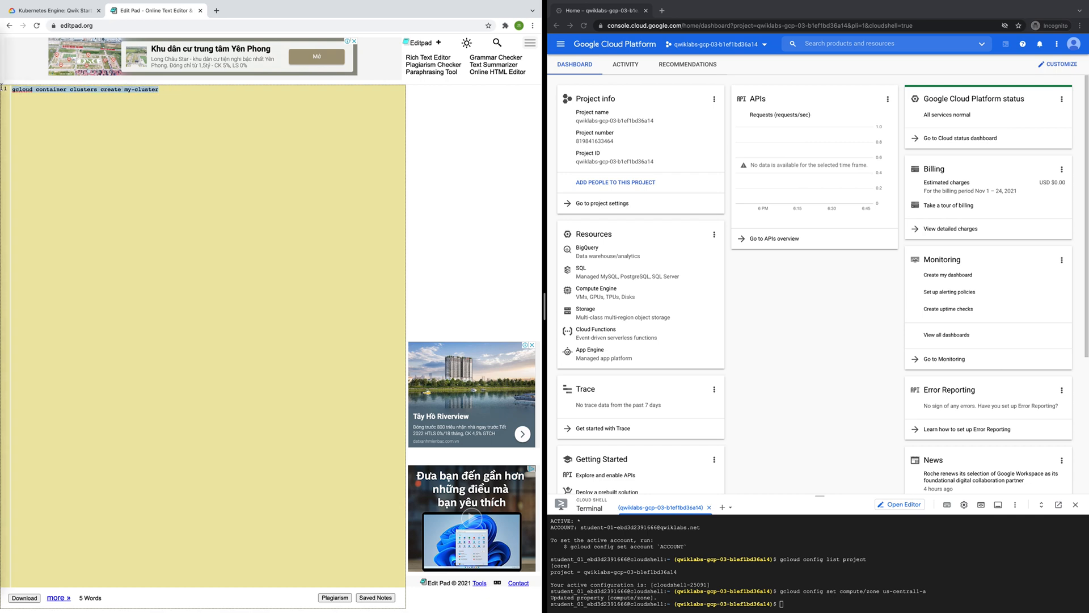
Create the GKE cluster by running gcloud container clusters create my-cluster in Cloud Shell
scroll(875, 576, "up", 1)
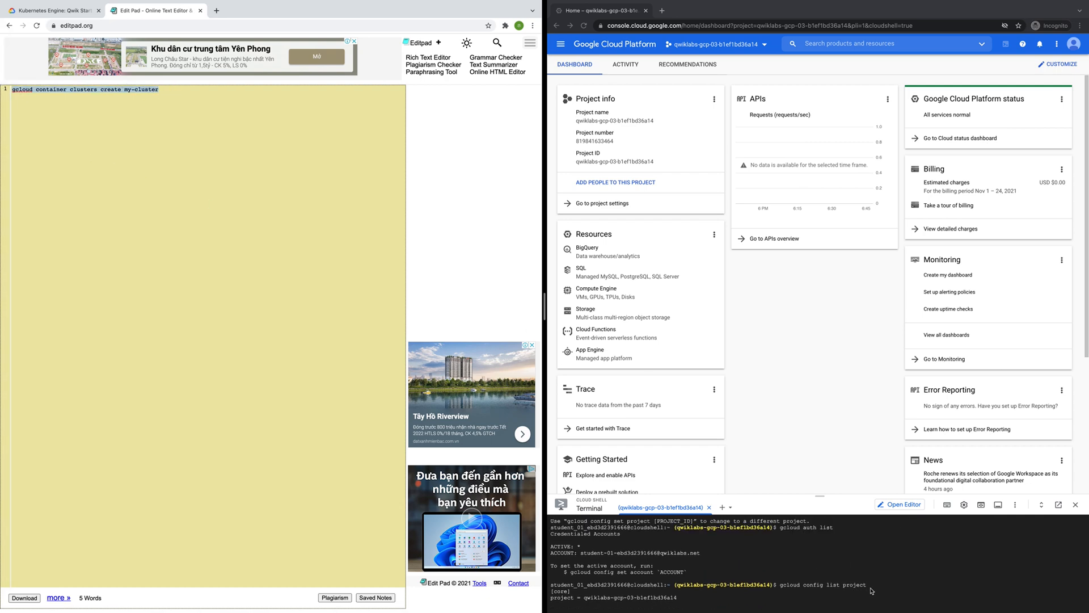
scroll(875, 584, "down", 1)
left_click(855, 603)
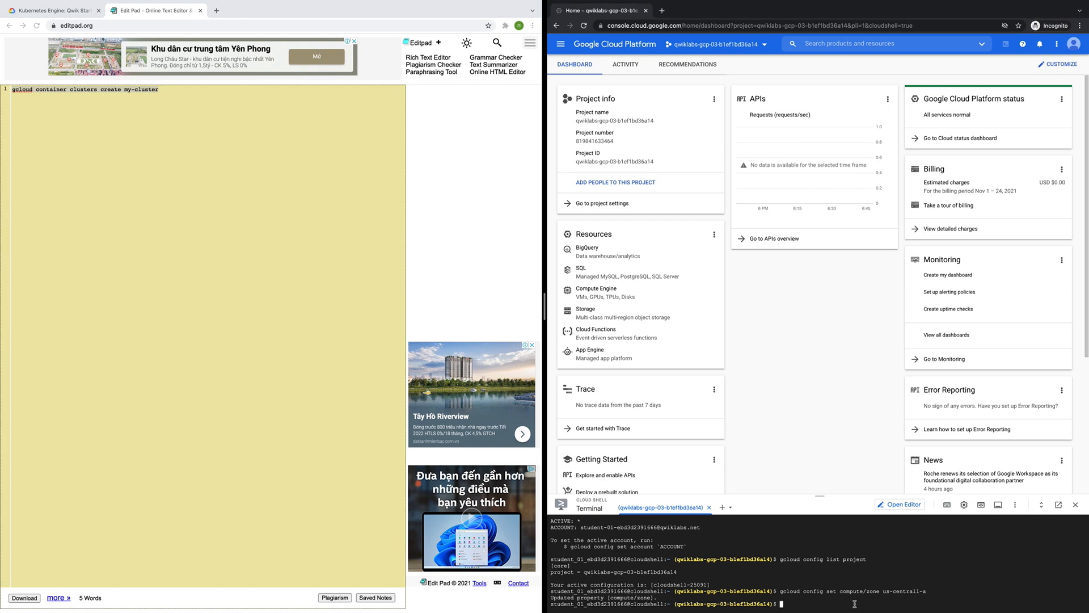
key("super+v")
key("Return")
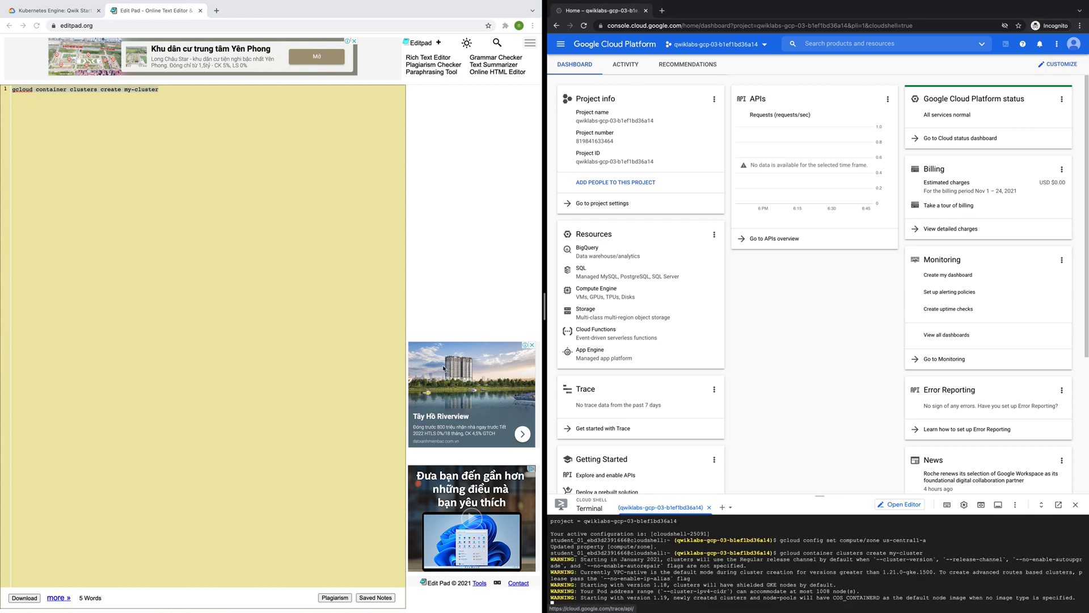
Return to the lab guide and review the rest of Task 2 and the start of Task 3
left_click(59, 10)
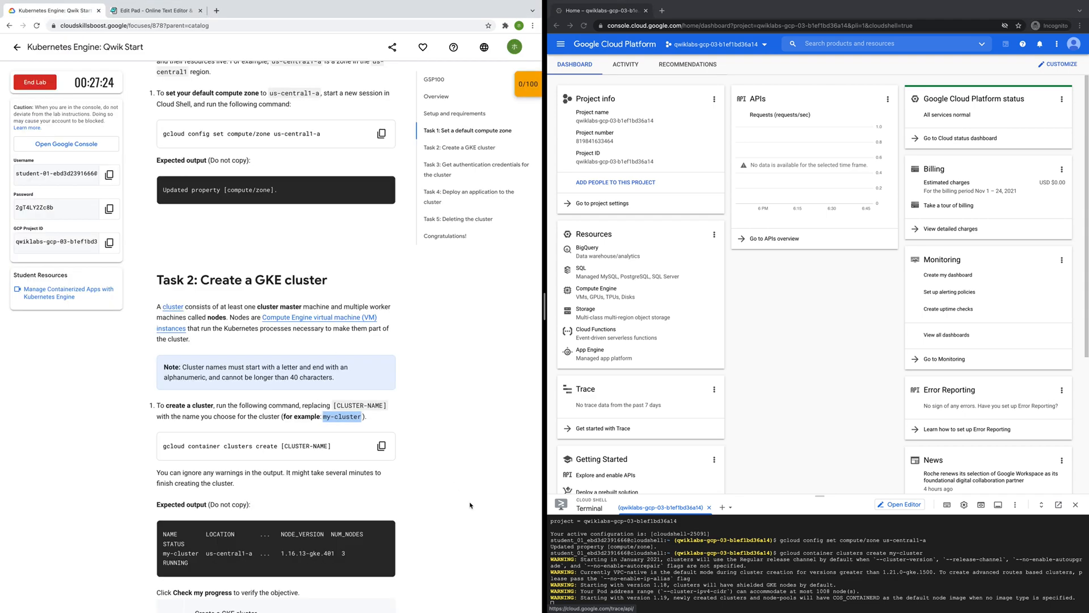
scroll(433, 476, "down", 1)
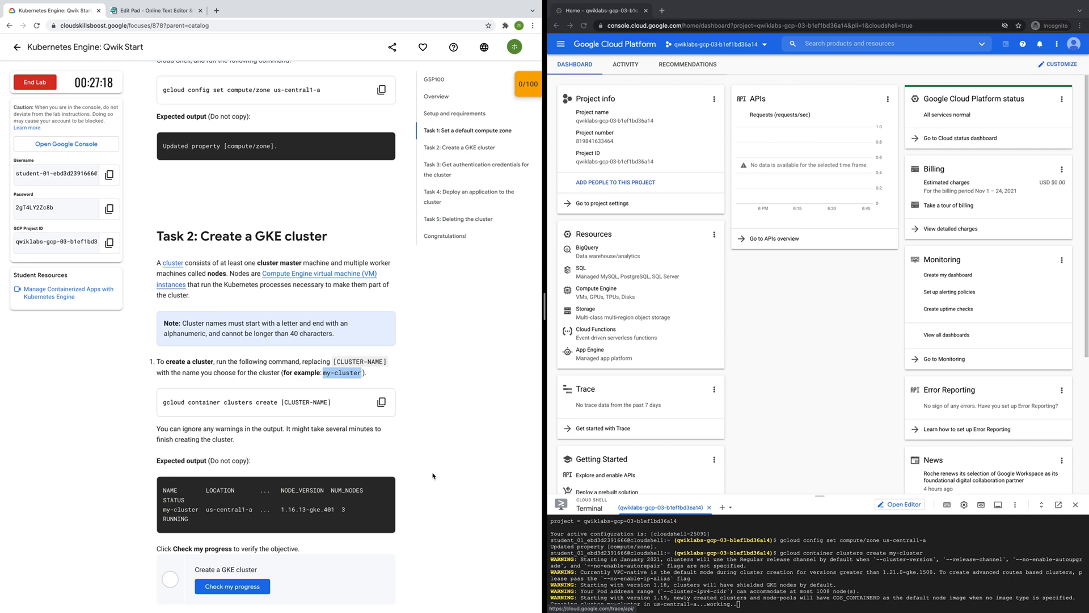
scroll(433, 476, "down", 2)
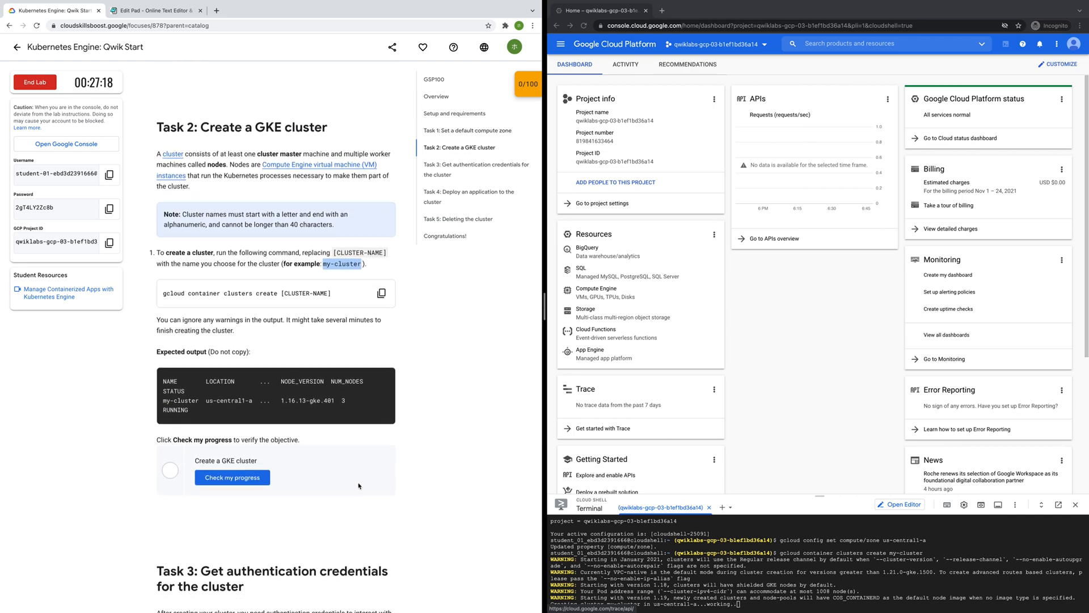
scroll(366, 486, "down", 3)
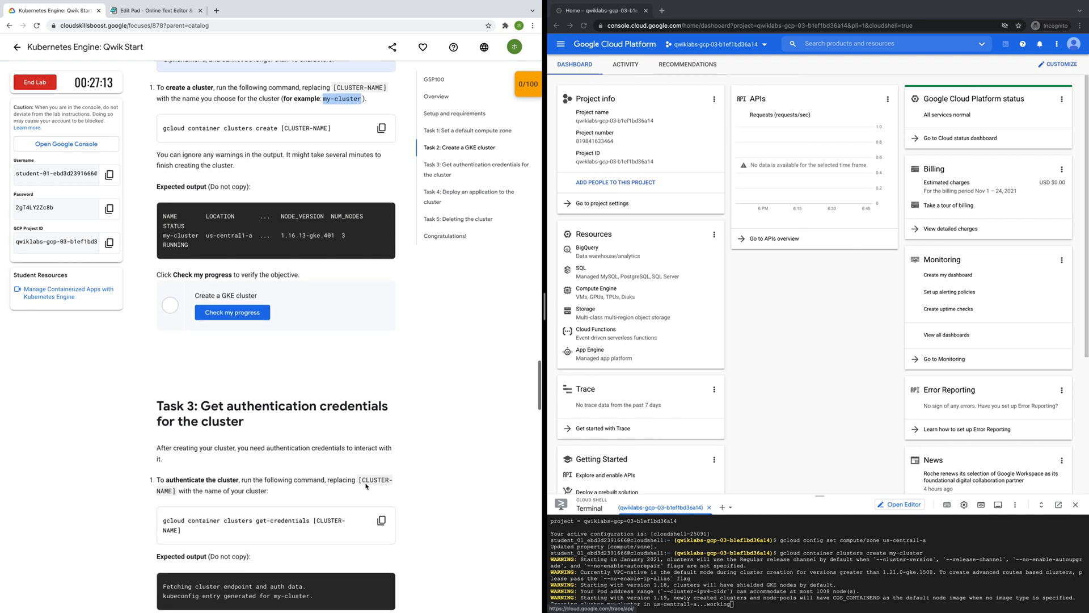
scroll(366, 484, "down", 1)
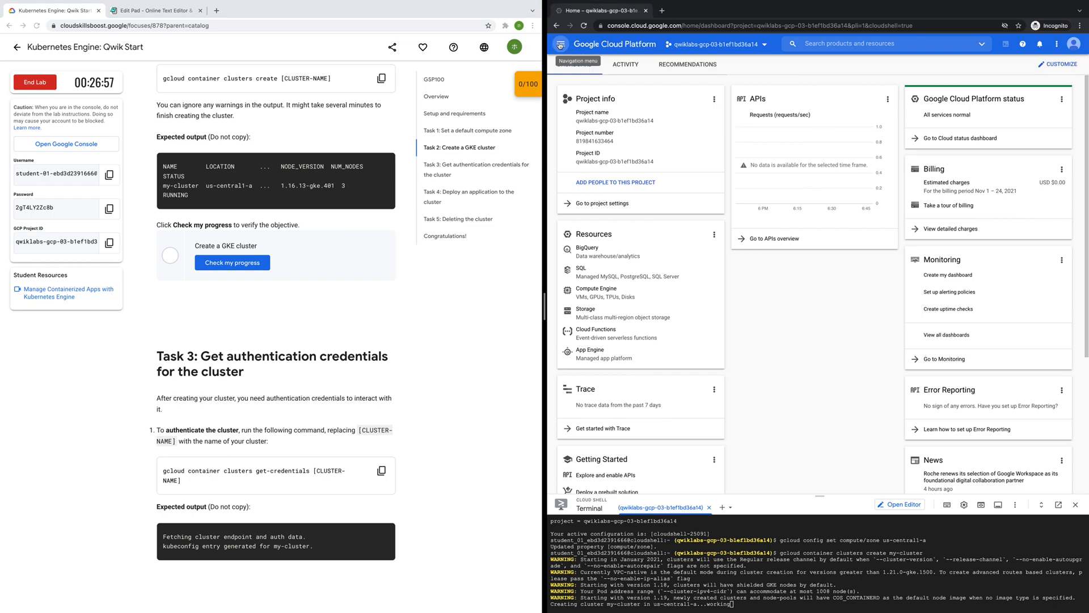
Open the Kubernetes Engine clusters list in the Google Cloud console to check on the new cluster
left_click(561, 44)
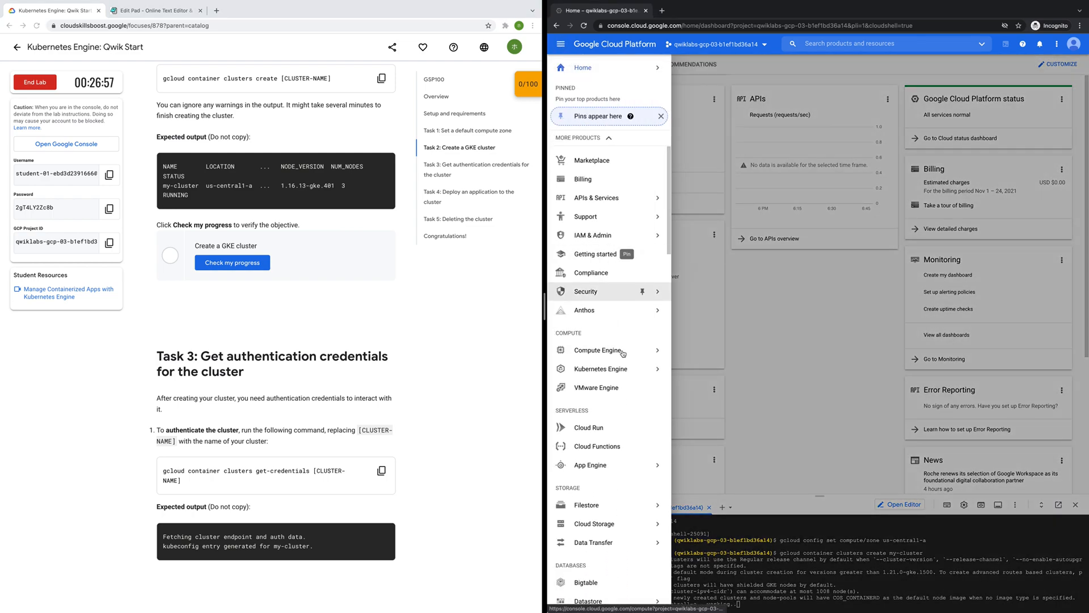
mouse_move(628, 375)
left_click(686, 374)
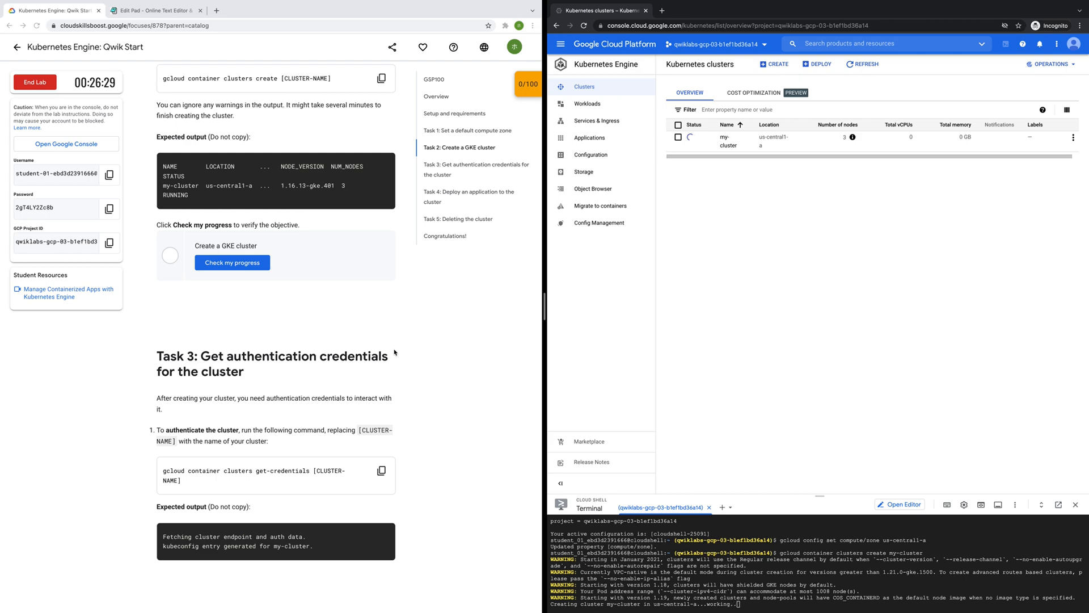
Review the lab guide's remaining instructions from Task 3 through Task 5 and return to the Task 2 section
scroll(354, 350, "down", 1)
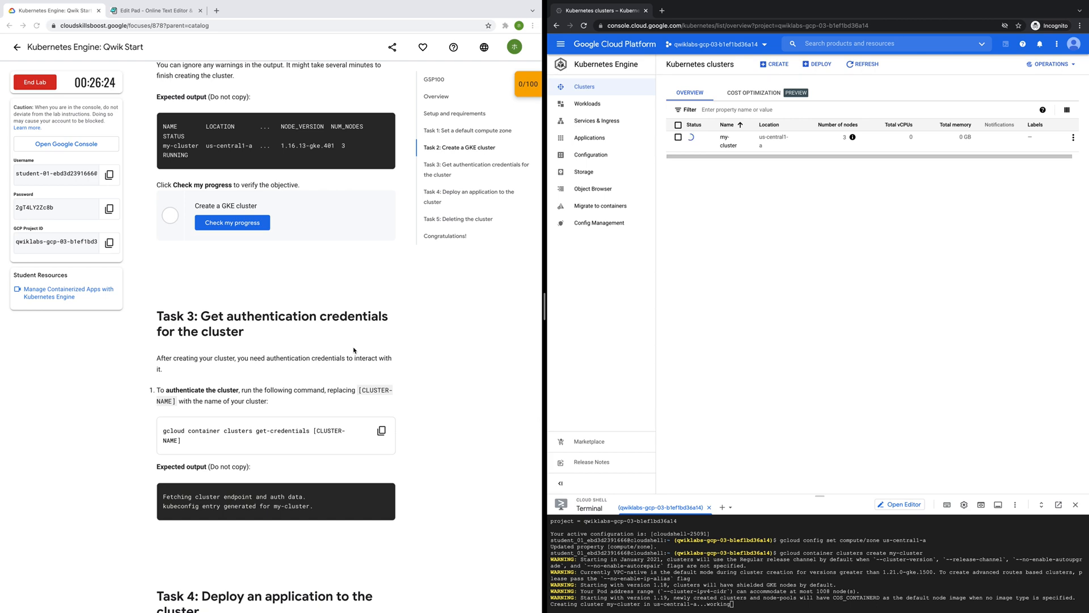
scroll(354, 350, "down", 3)
scroll(354, 350, "down", 1)
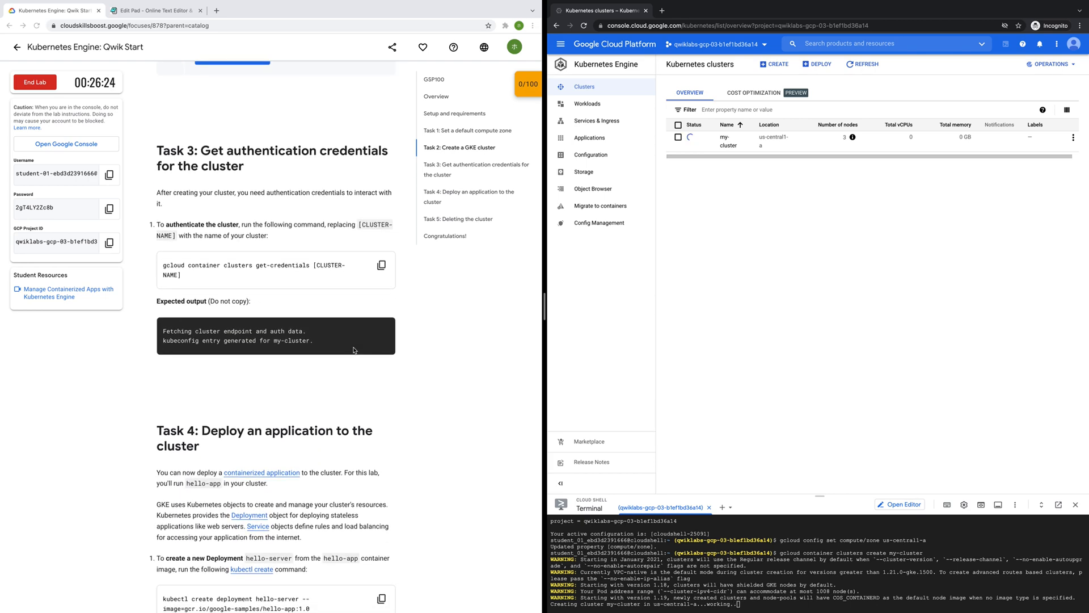
scroll(354, 350, "down", 4)
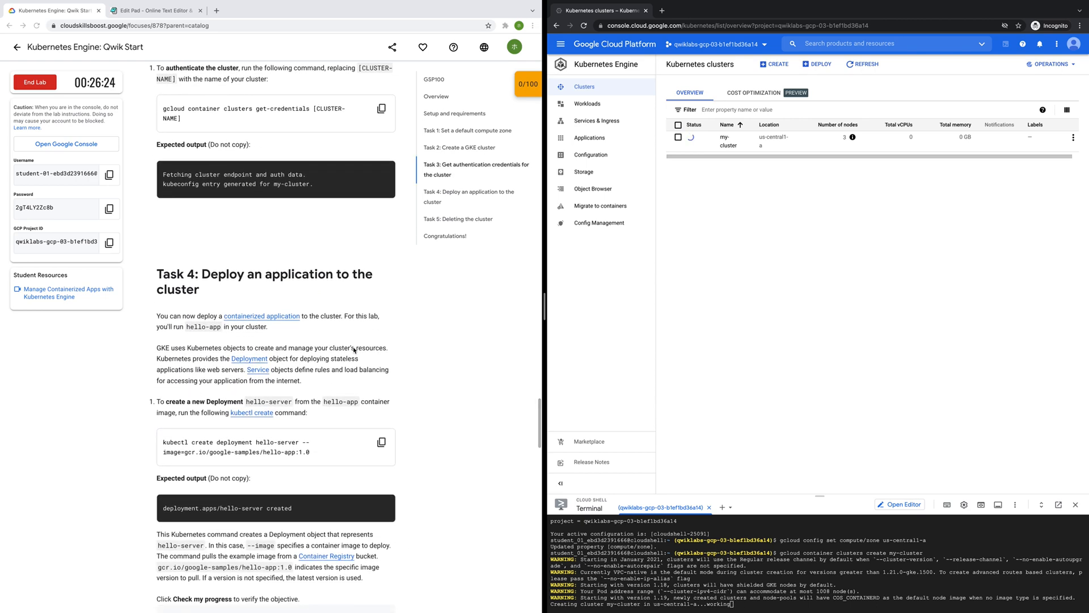
scroll(354, 350, "down", 7)
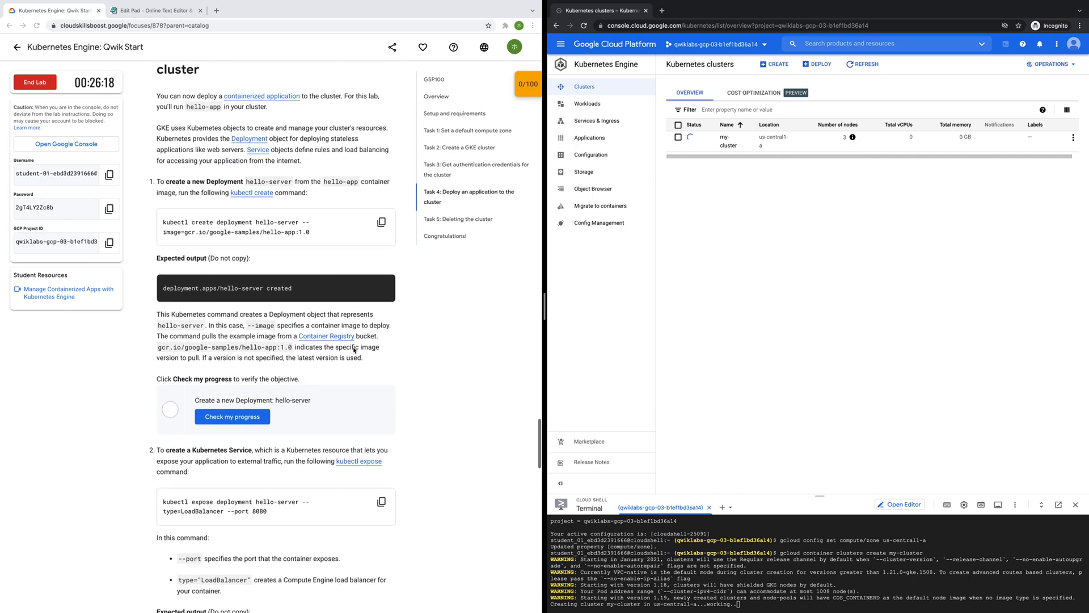
scroll(354, 350, "down", 11)
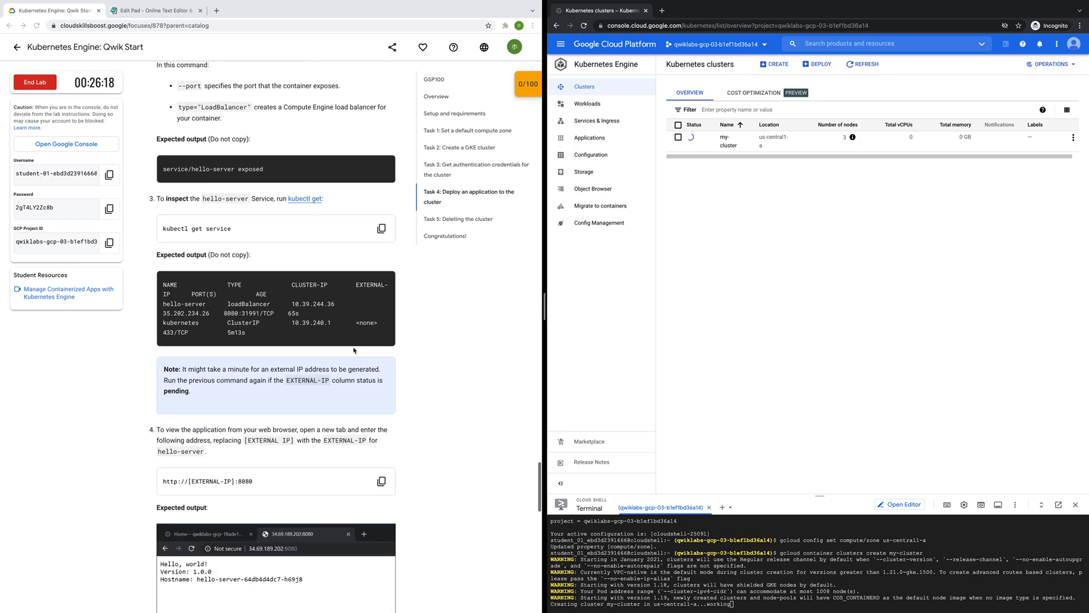
scroll(354, 350, "down", 13)
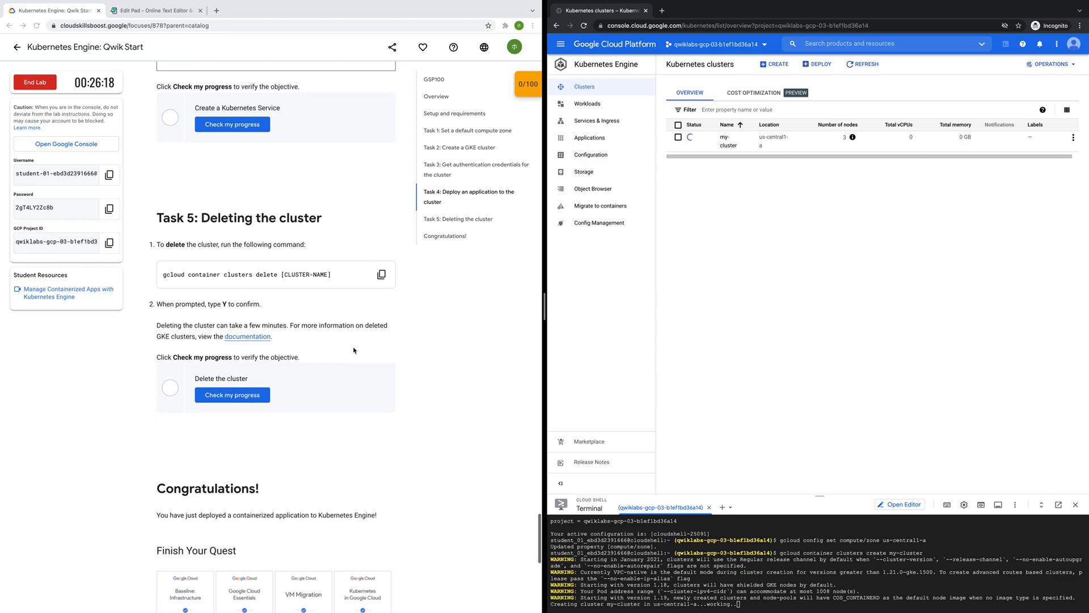
scroll(354, 350, "down", 3)
scroll(354, 350, "up", 11)
scroll(354, 351, "down", 7)
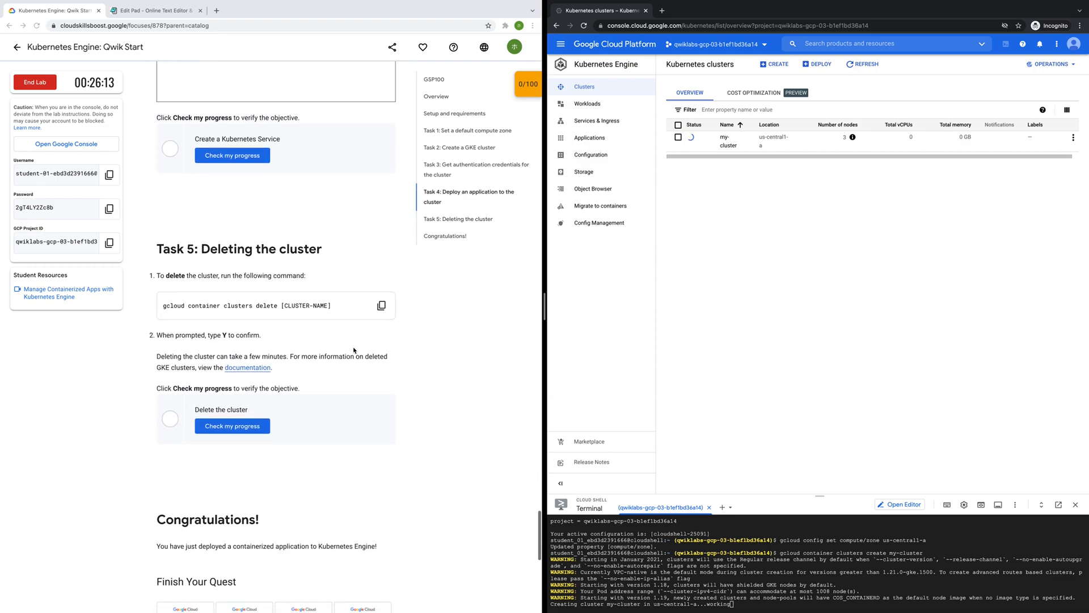
scroll(354, 350, "down", 3)
scroll(354, 350, "up", 15)
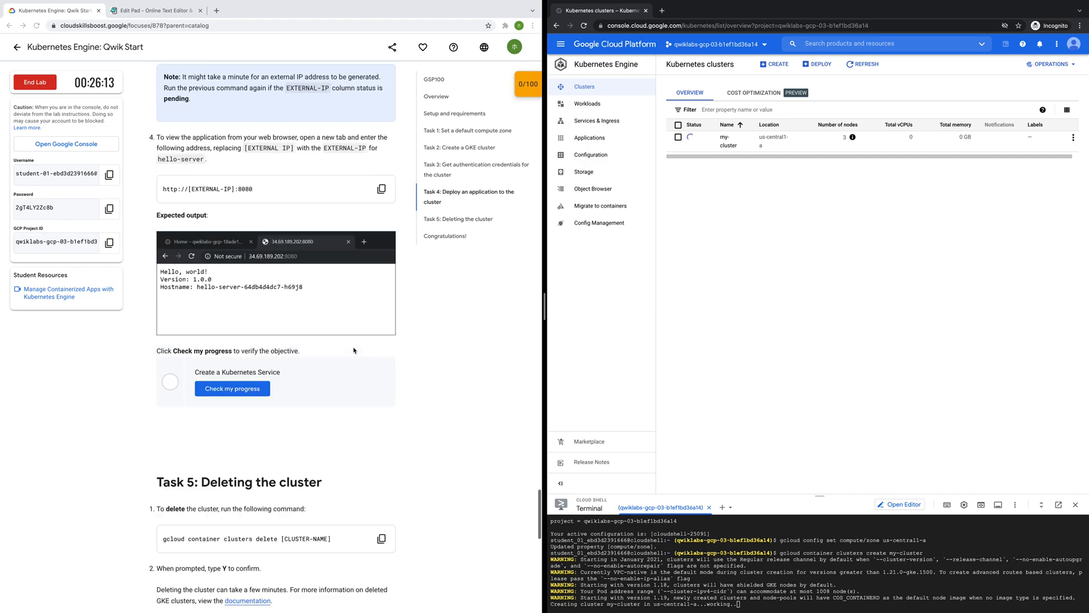
scroll(354, 351, "up", 18)
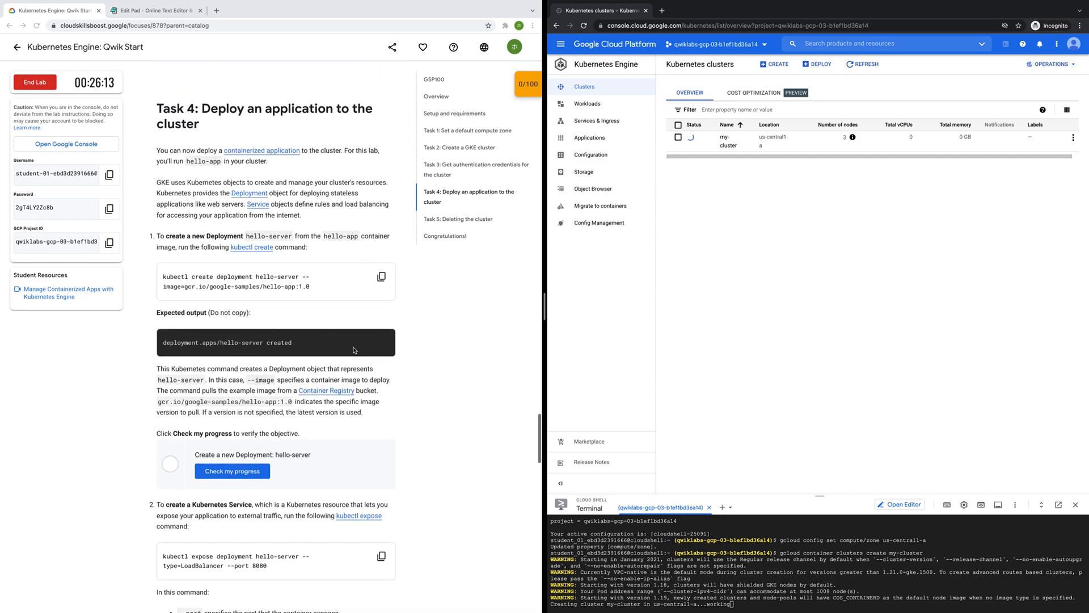
scroll(354, 350, "up", 20)
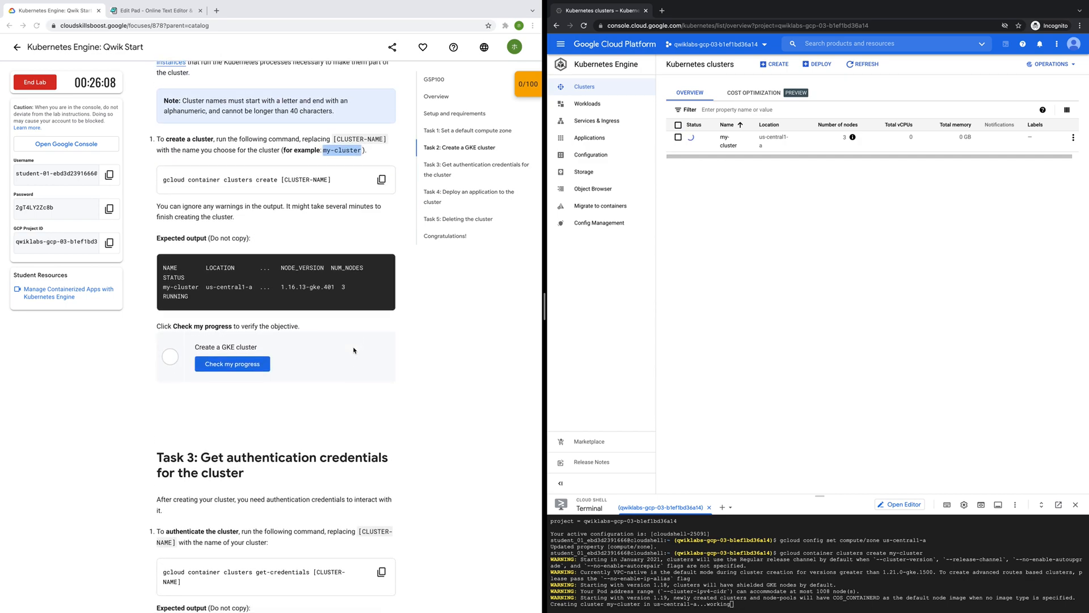
scroll(354, 350, "down", 5)
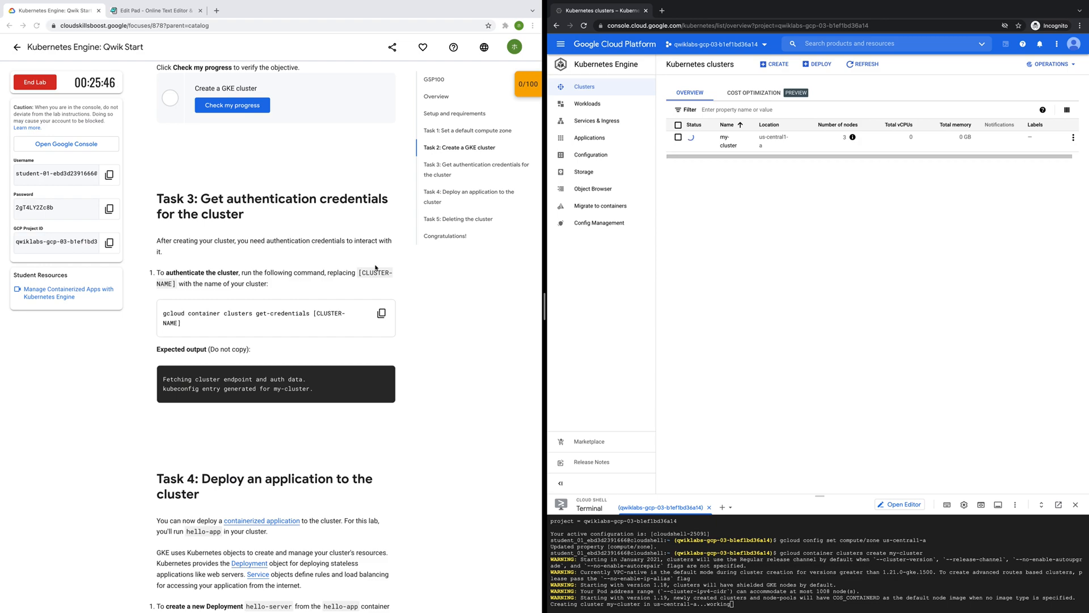
scroll(374, 268, "up", 10)
scroll(372, 268, "down", 1)
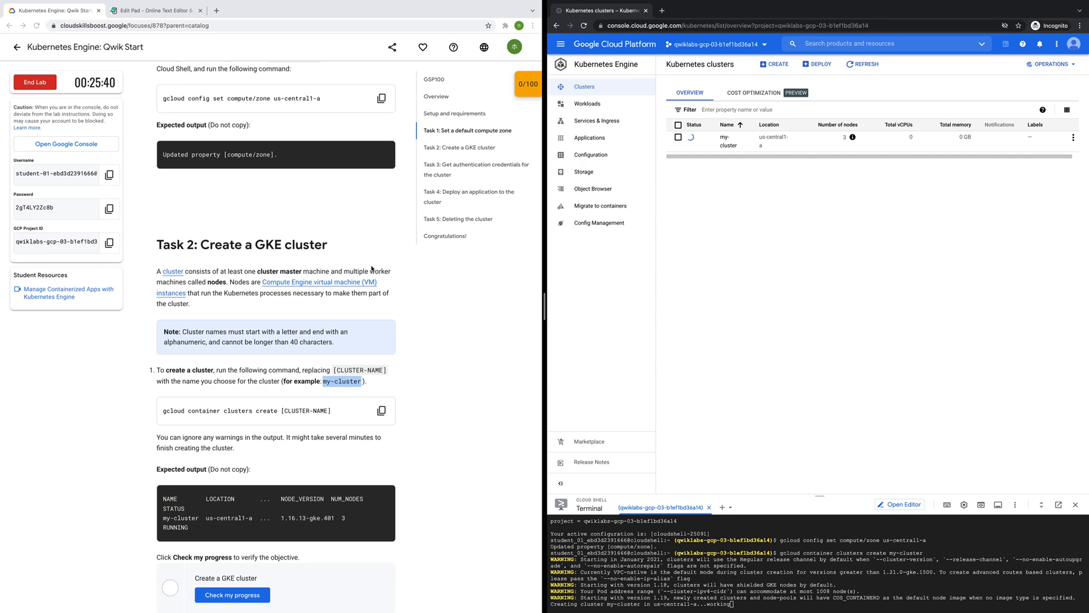
Copy gcloud container clusters get-credentials without its name placeholder from Task 3 and paste it on a new line in Edit Pad
scroll(372, 268, "down", 4)
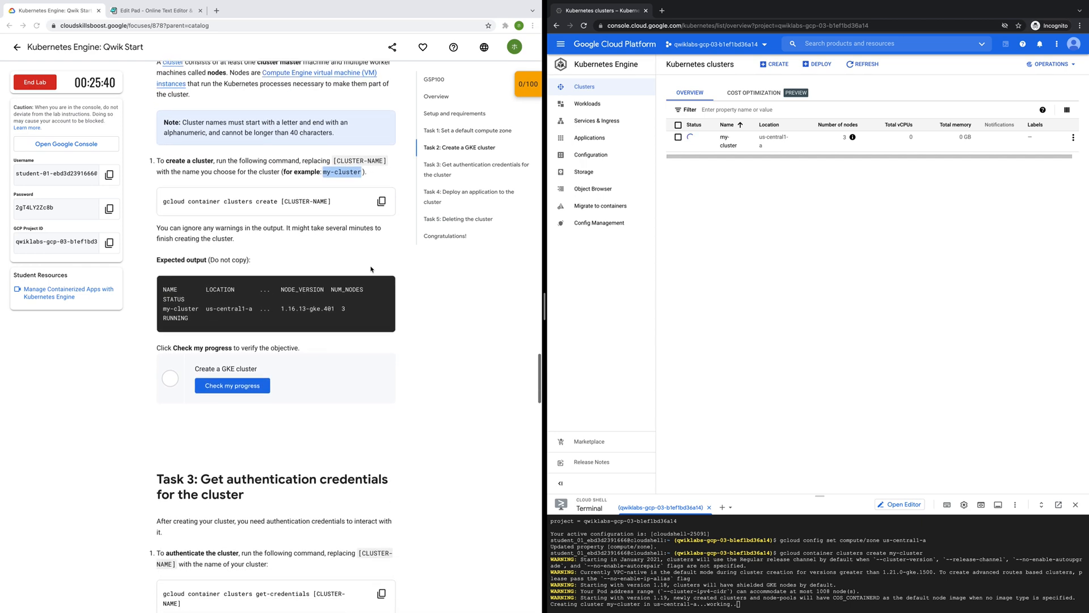
scroll(365, 420, "down", 3)
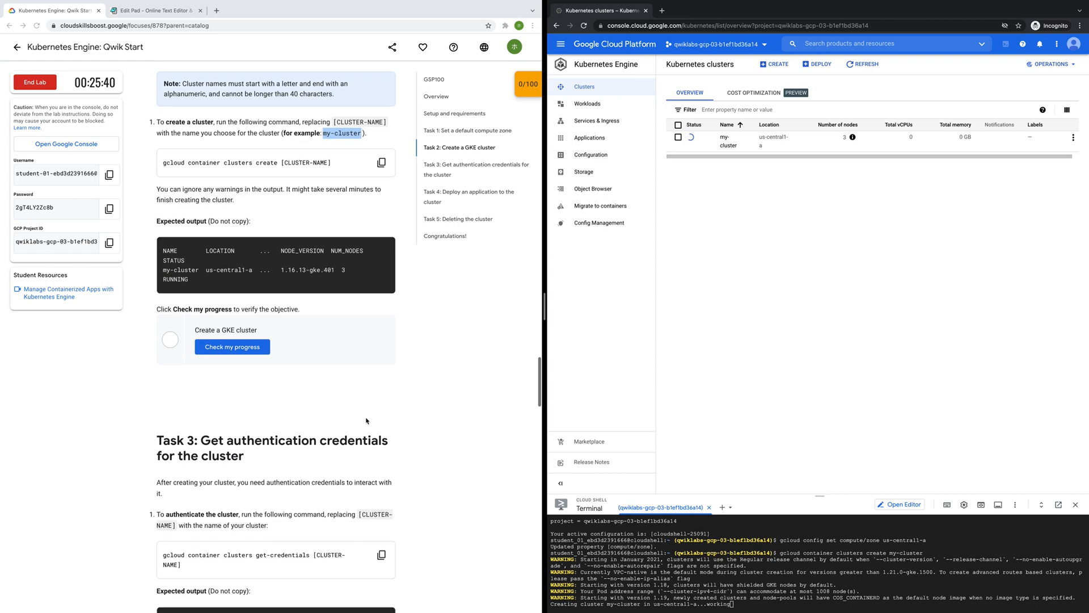
left_click_drag(310, 435, 163, 436)
key("super+c")
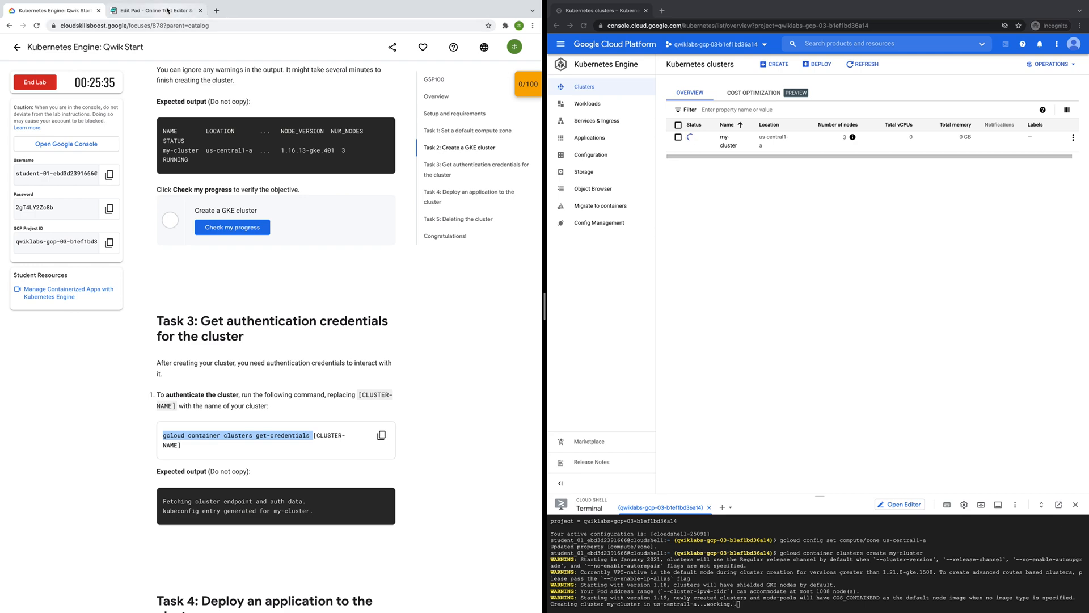
left_click(154, 10)
left_click(205, 88)
key("Return")
key("super+v")
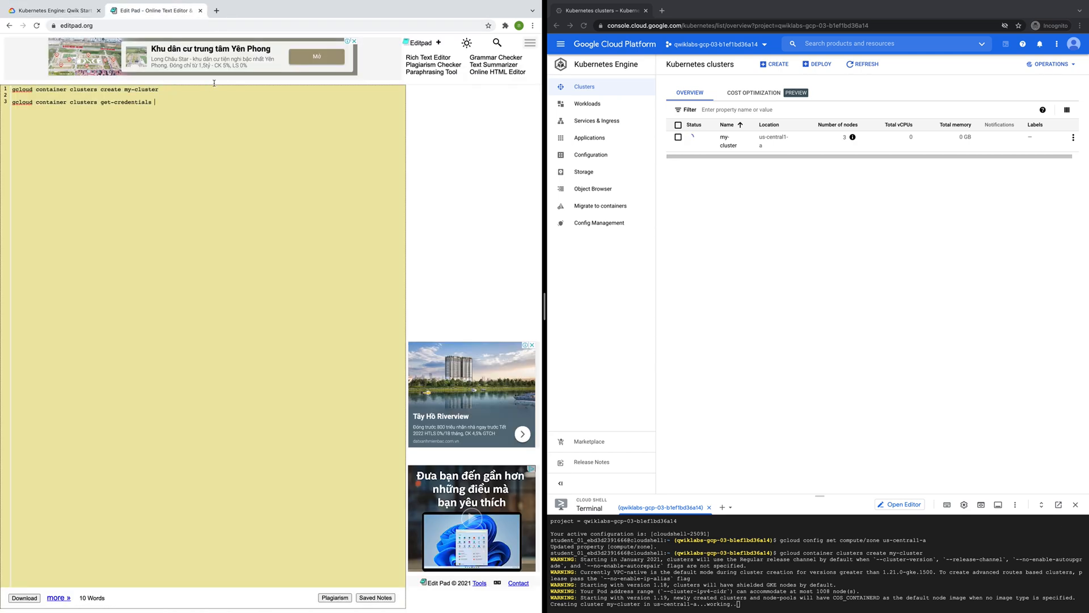
Complete the get-credentials command in Edit Pad by copying my-cluster from the create command and adding it at the end
double_click(149, 89)
left_click(149, 89)
left_click_drag(124, 89, 104, 104)
key("ctrl+v")
key("ctrl+z")
left_click(173, 105)
key("ctrl+v")
Copy the kubectl create deployment hello-server --image=gcr.io/google-samples/hello-app:1.0 command from Task 4 of the lab guide into Edit Pad below the credentials line
left_click(68, 11)
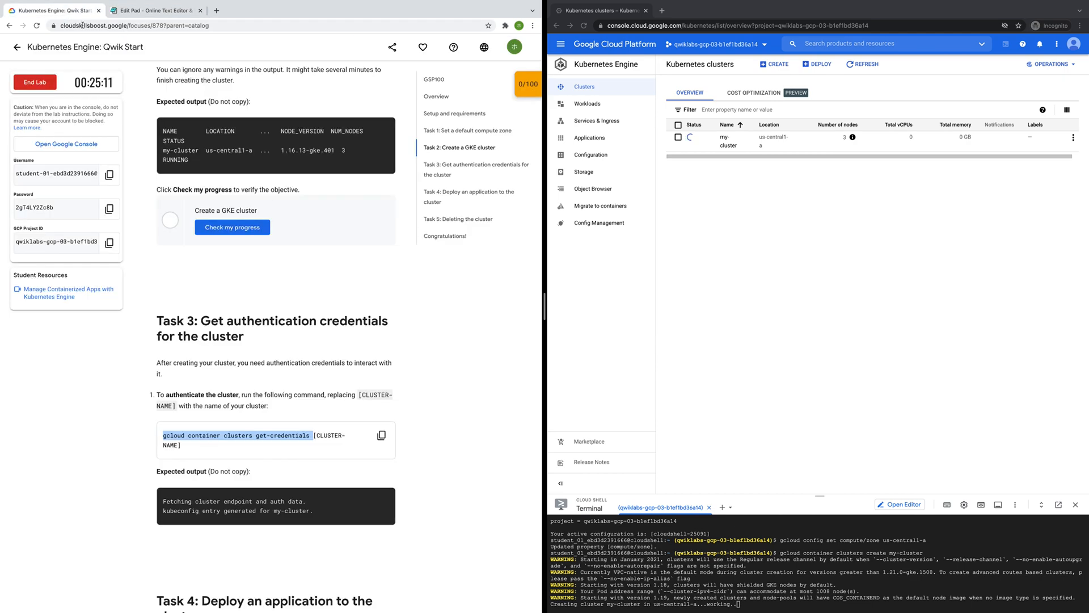
scroll(461, 358, "down", 5)
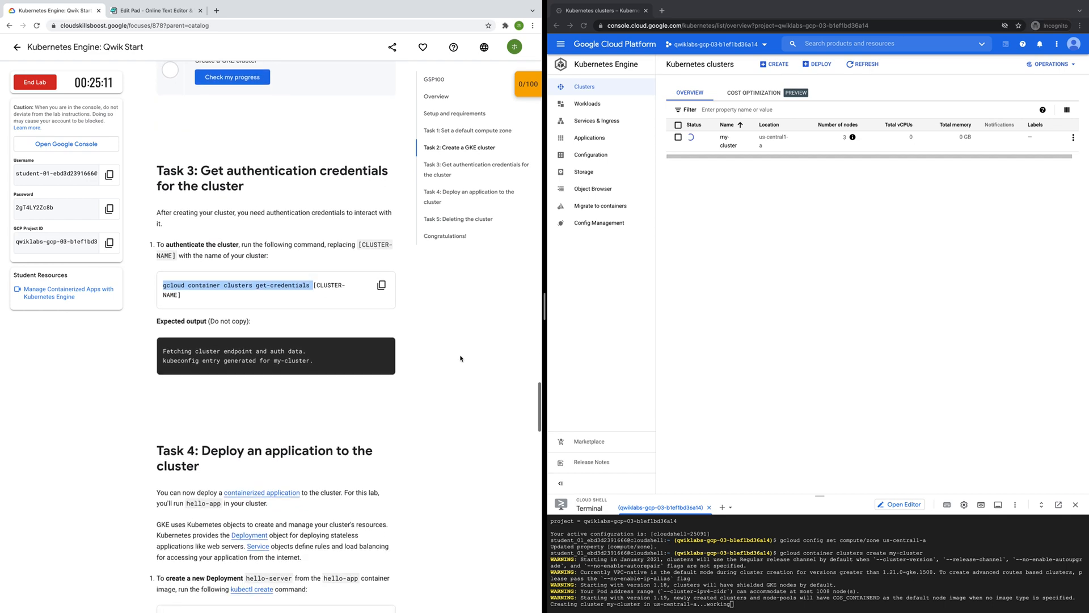
scroll(461, 358, "down", 1)
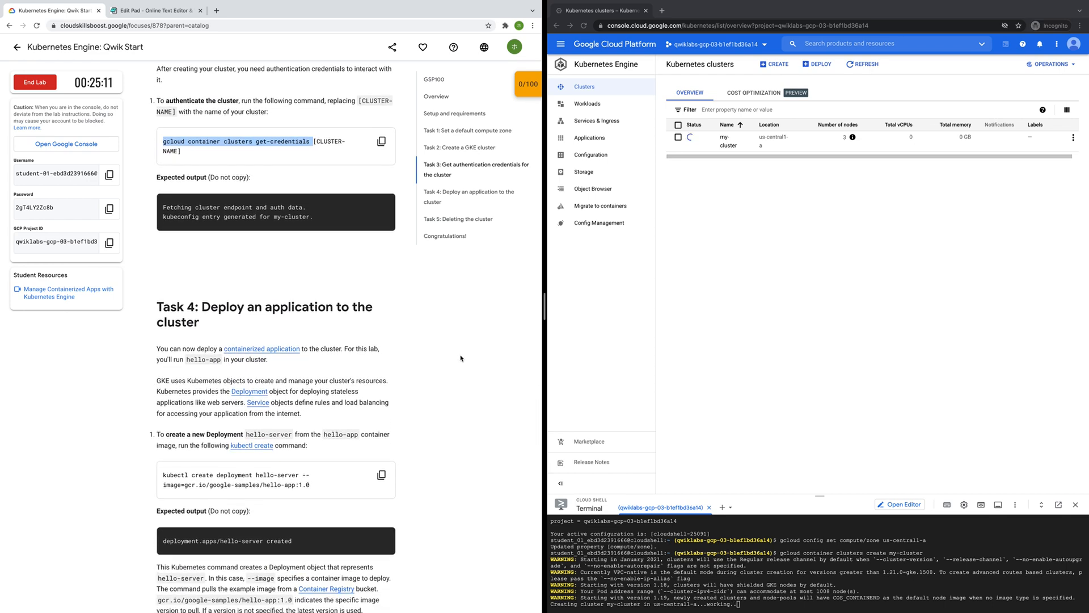
scroll(400, 358, "down", 1)
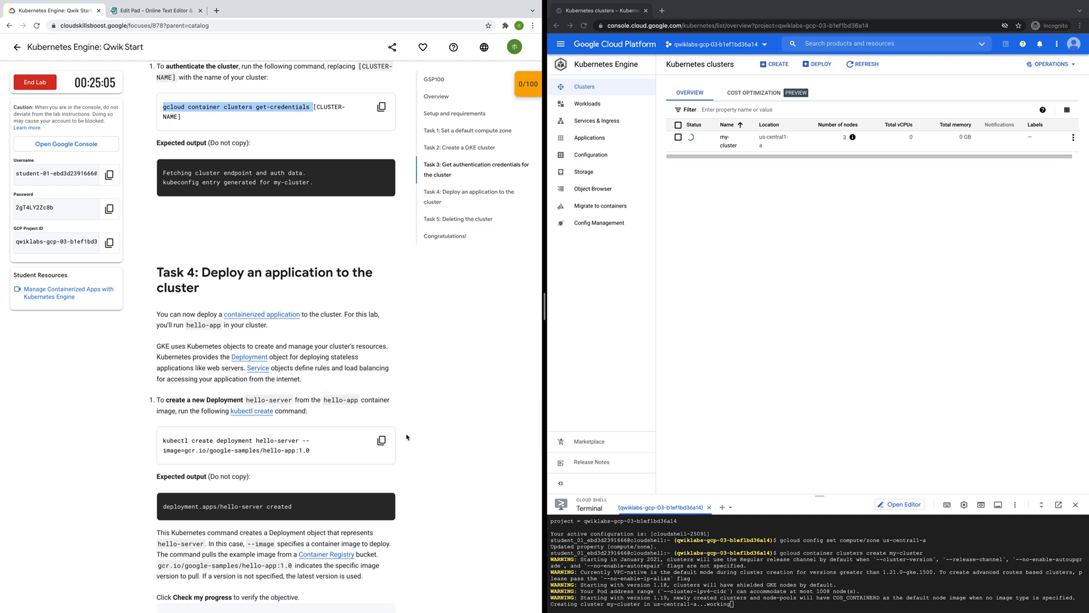
left_click(383, 443)
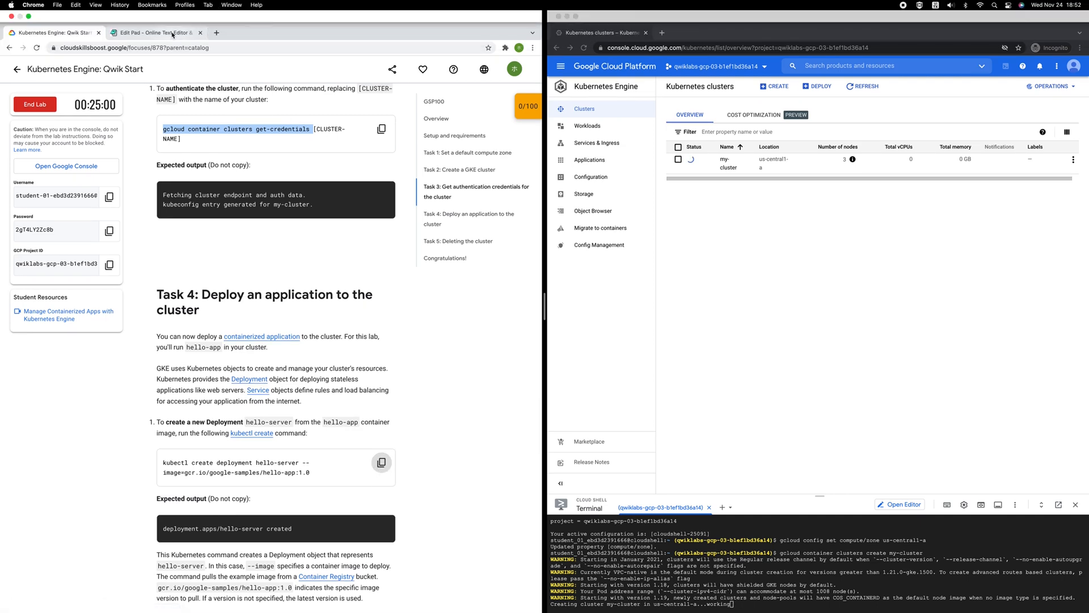
left_click(173, 33)
key("Return")
key("Return")
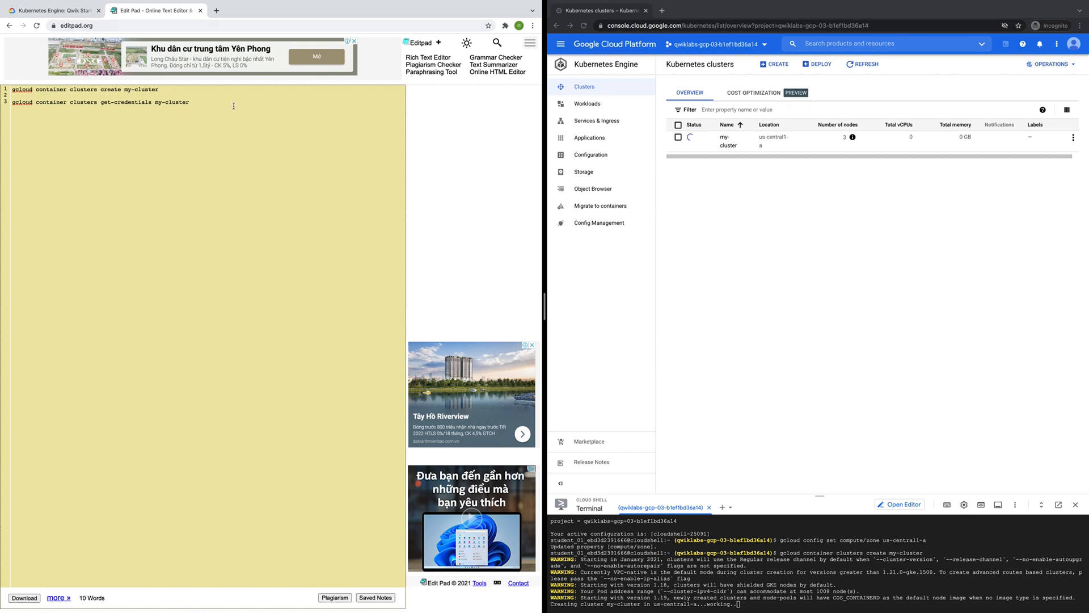
key("super+v")
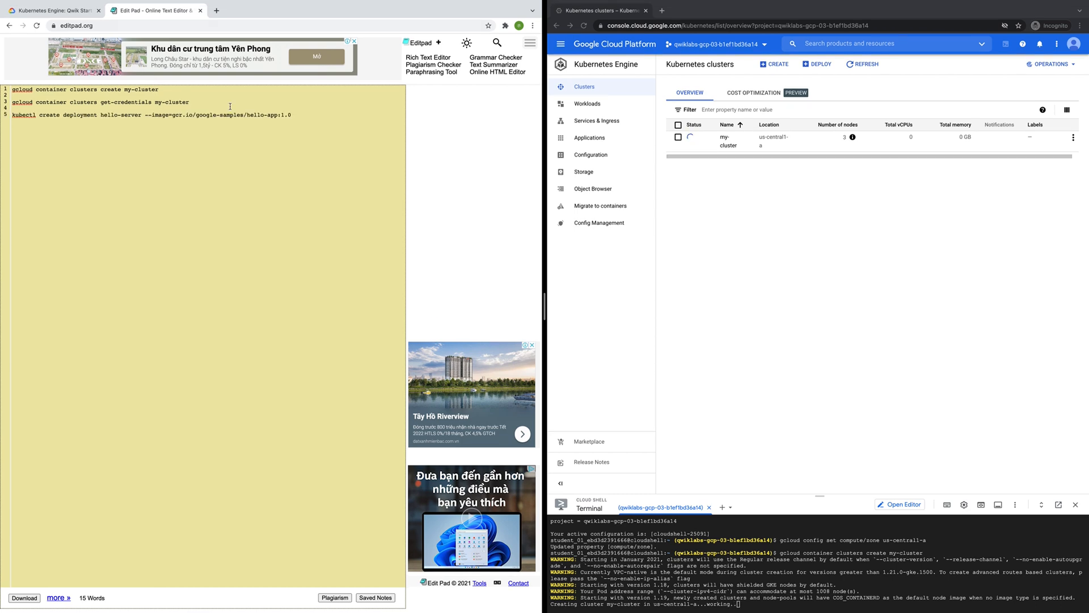
Copy kubectl expose deployment hello-server --type=LoadBalancer --port 8080 from the lab guide into Edit Pad below the create deployment command
left_click(54, 10)
scroll(464, 364, "down", 3)
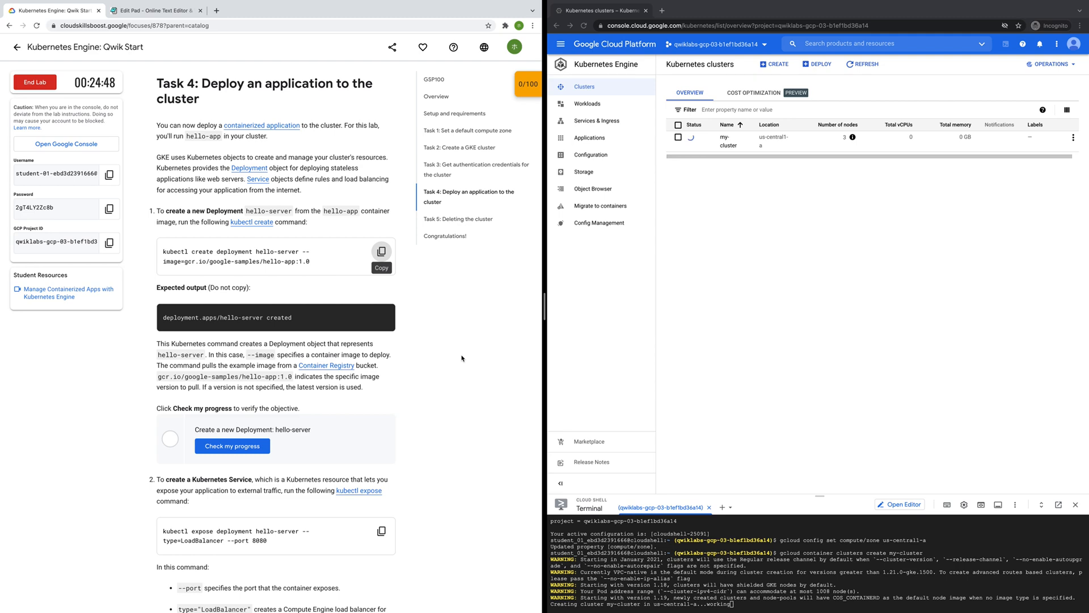
scroll(463, 359, "down", 1)
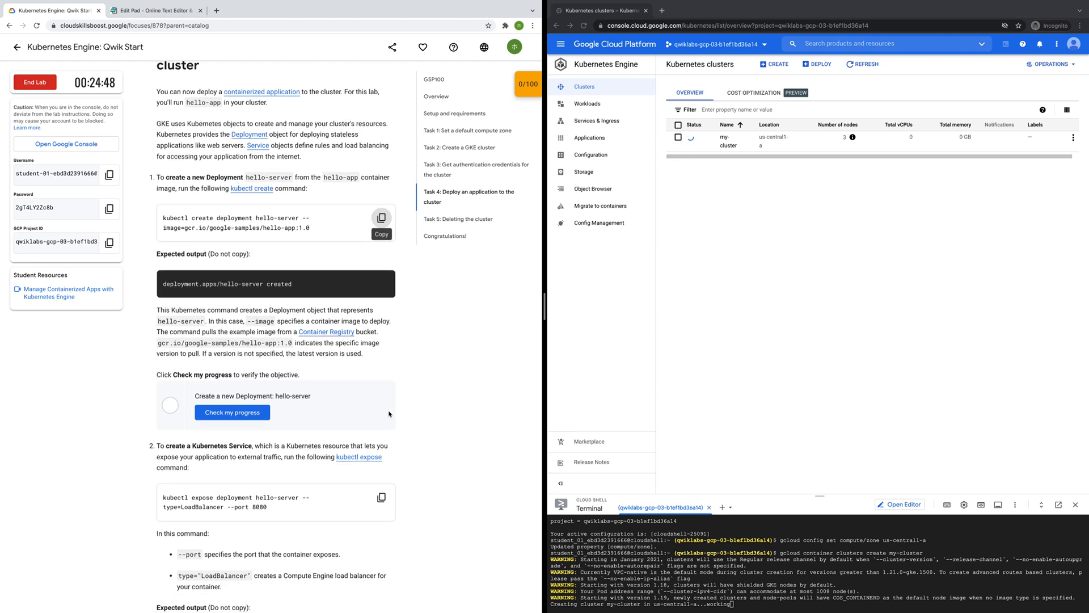
scroll(391, 414, "down", 1)
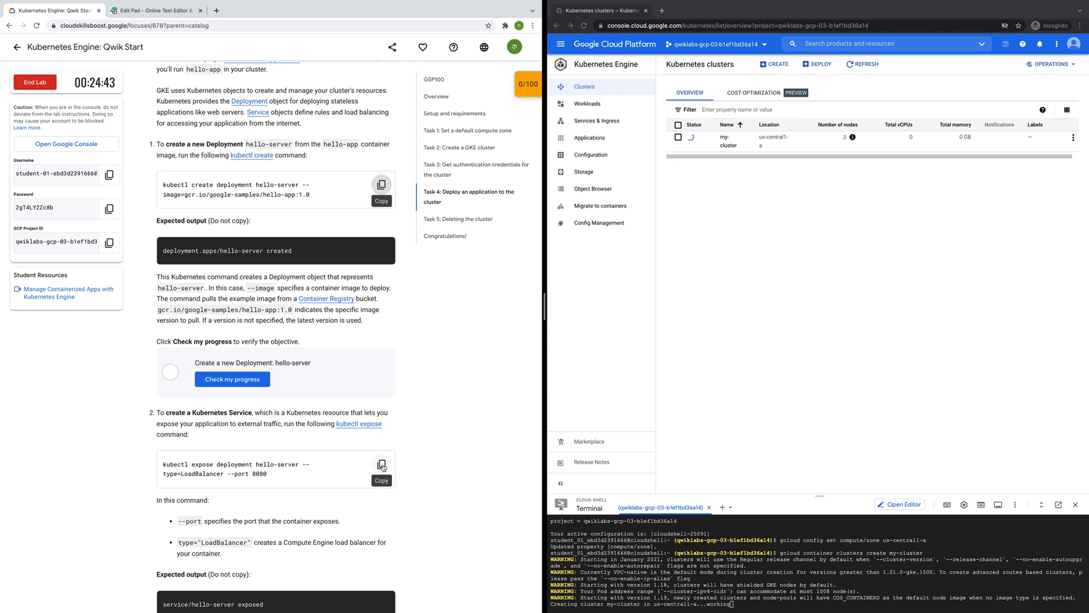
left_click(383, 467)
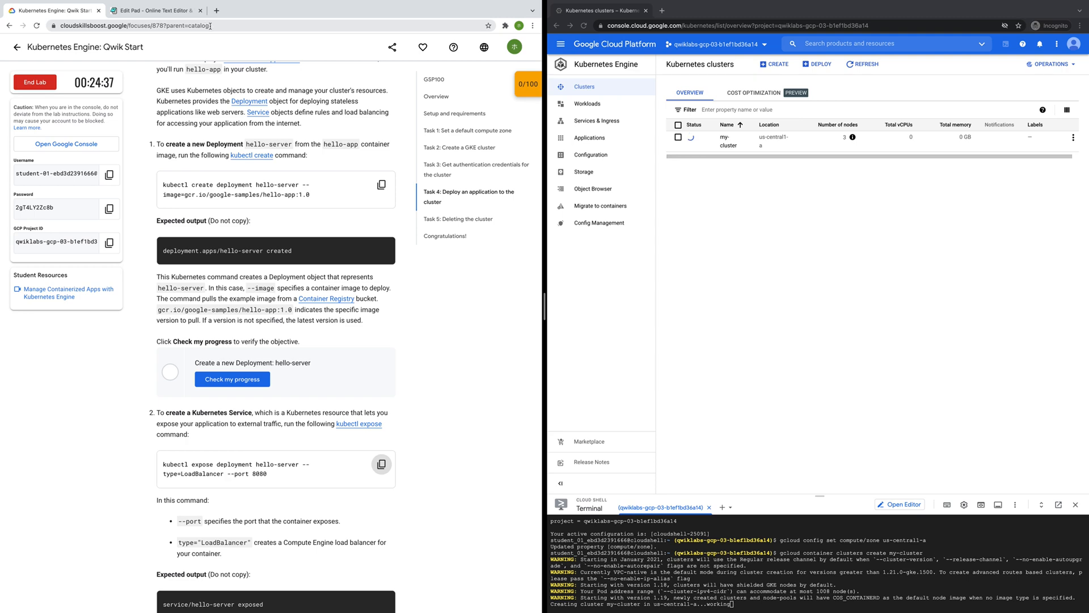
left_click(152, 11)
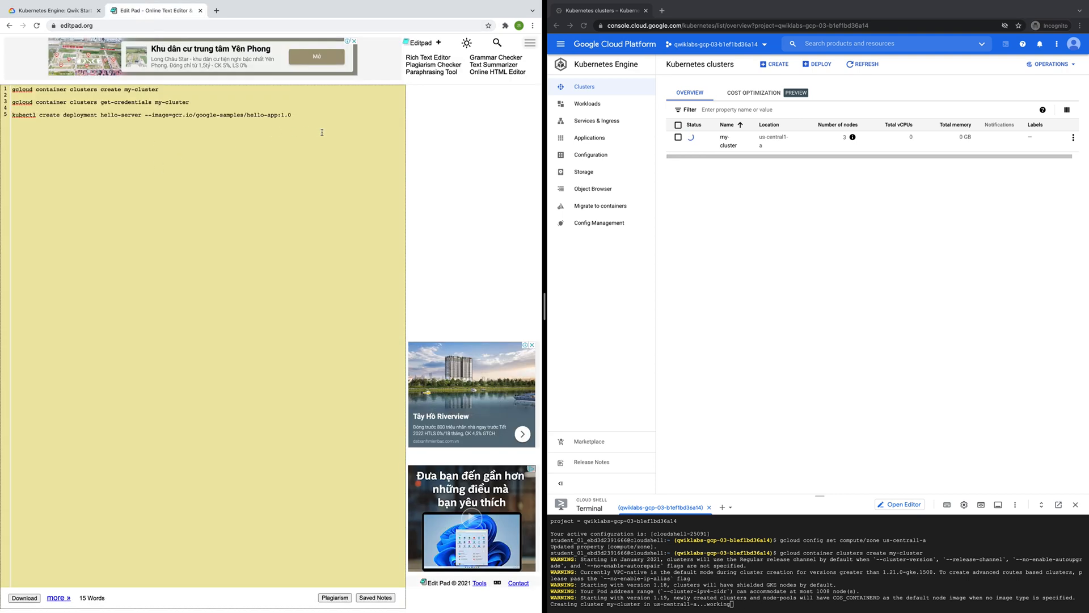
key("Return")
key("super+v")
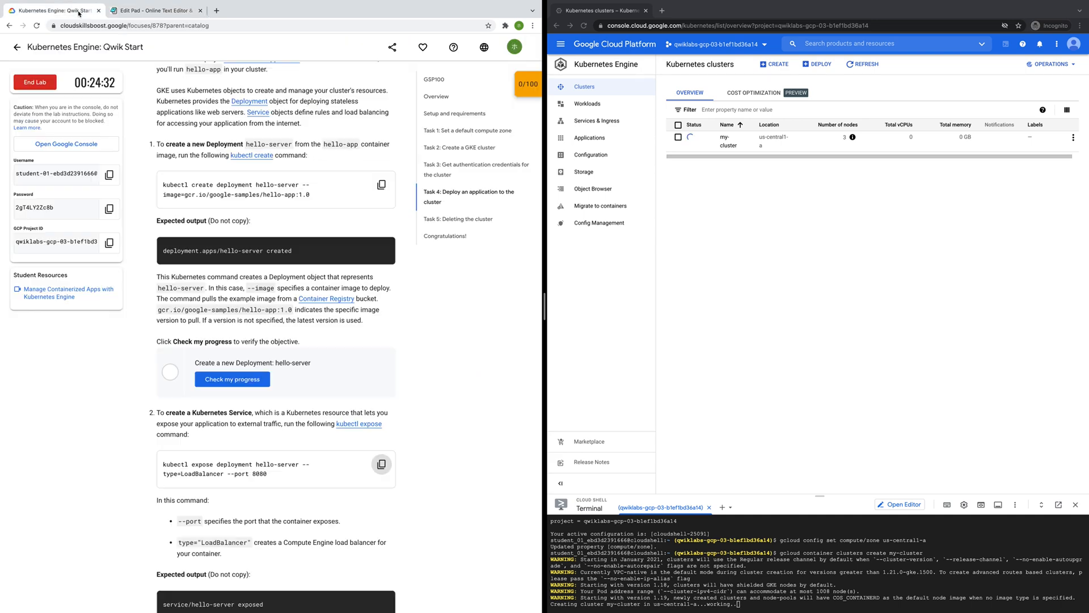
Copy the kubectl get service command from the lab guide and paste it below the expose command in Edit Pad
left_click(55, 11)
scroll(422, 391, "down", 3)
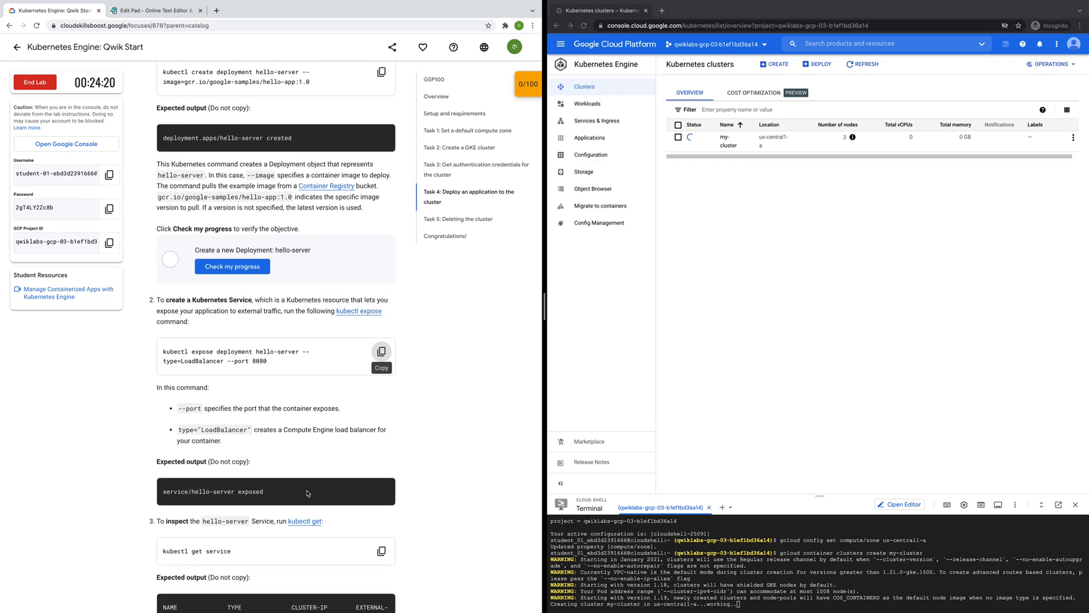
scroll(307, 493, "down", 1)
left_click(381, 515)
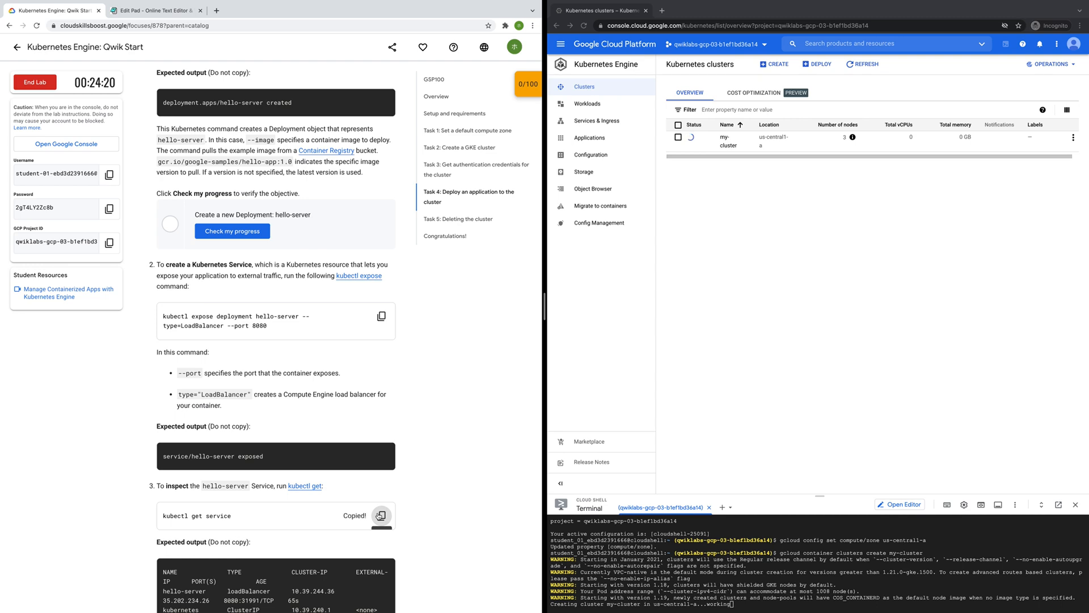
left_click(152, 10)
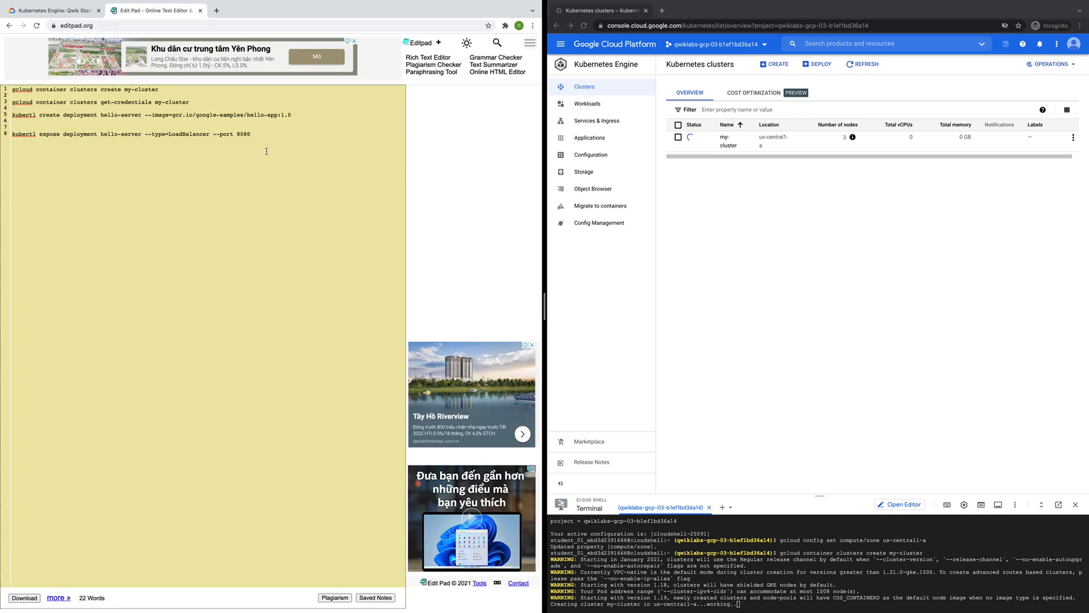
key("Return")
key("Return")
key("super+v")
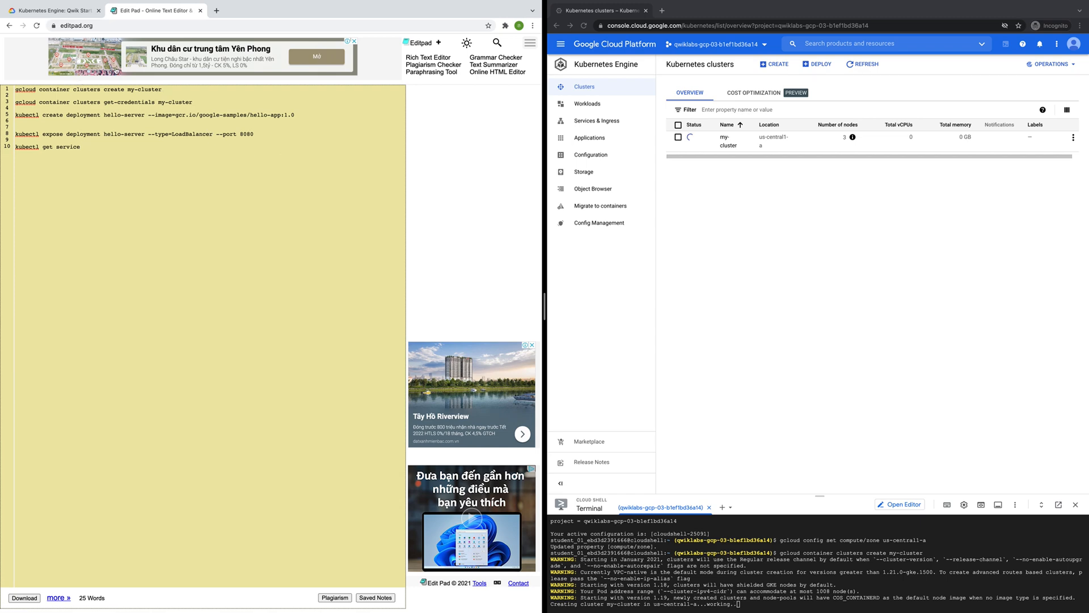
left_click(57, 11)
scroll(404, 380, "down", 5)
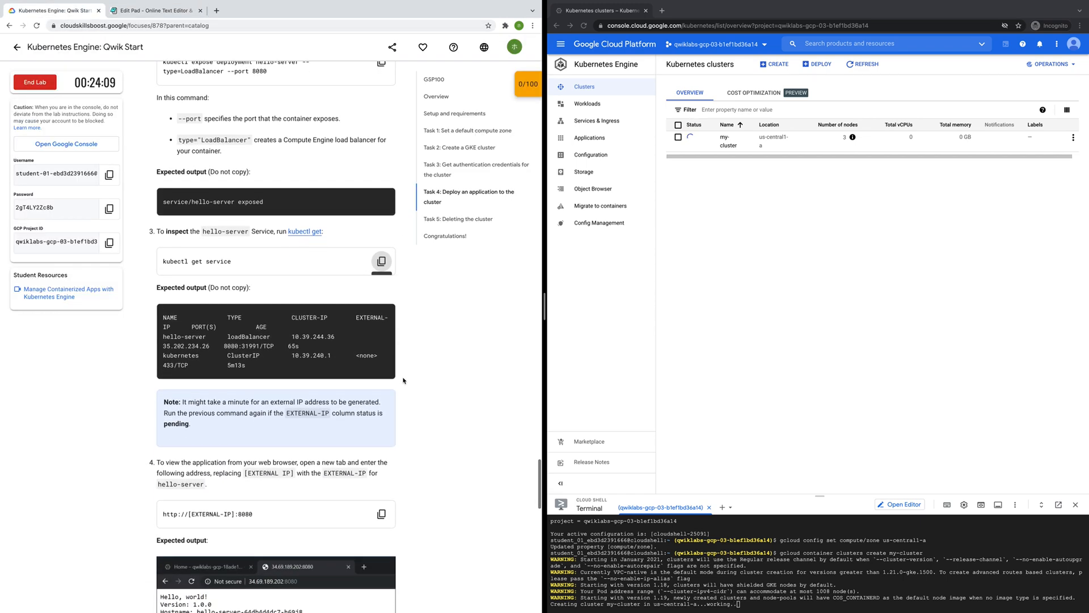
scroll(402, 400, "down", 1)
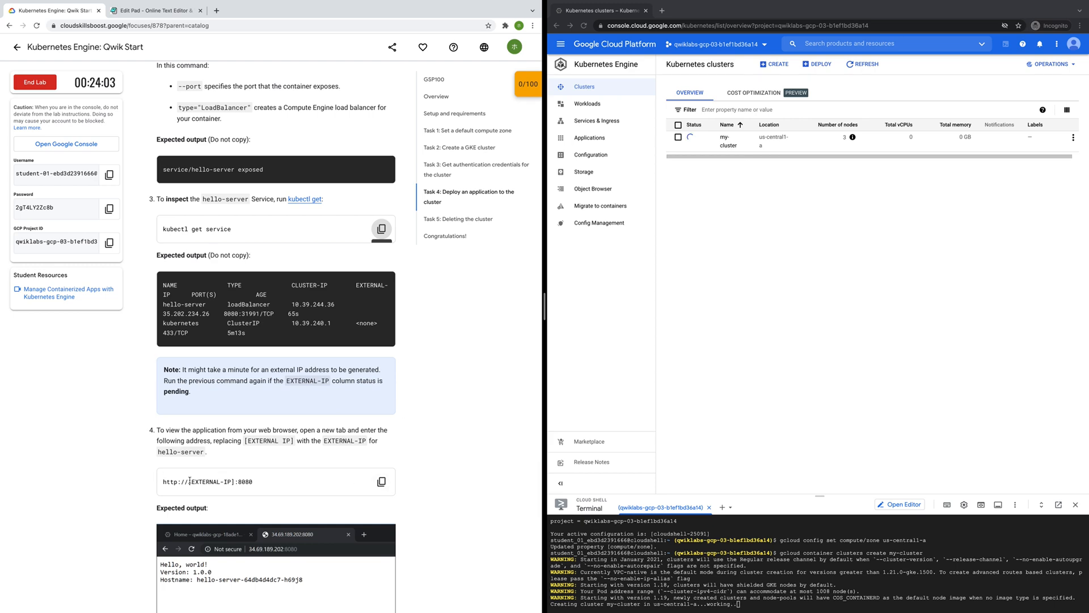
left_click(381, 482)
scroll(381, 454, "down", 2)
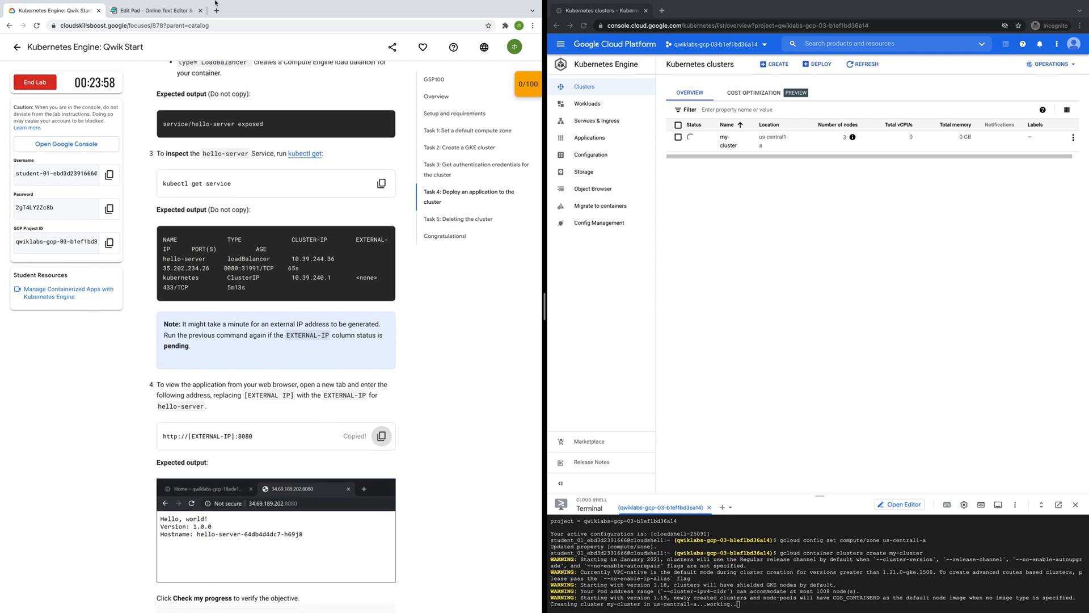
left_click(152, 33)
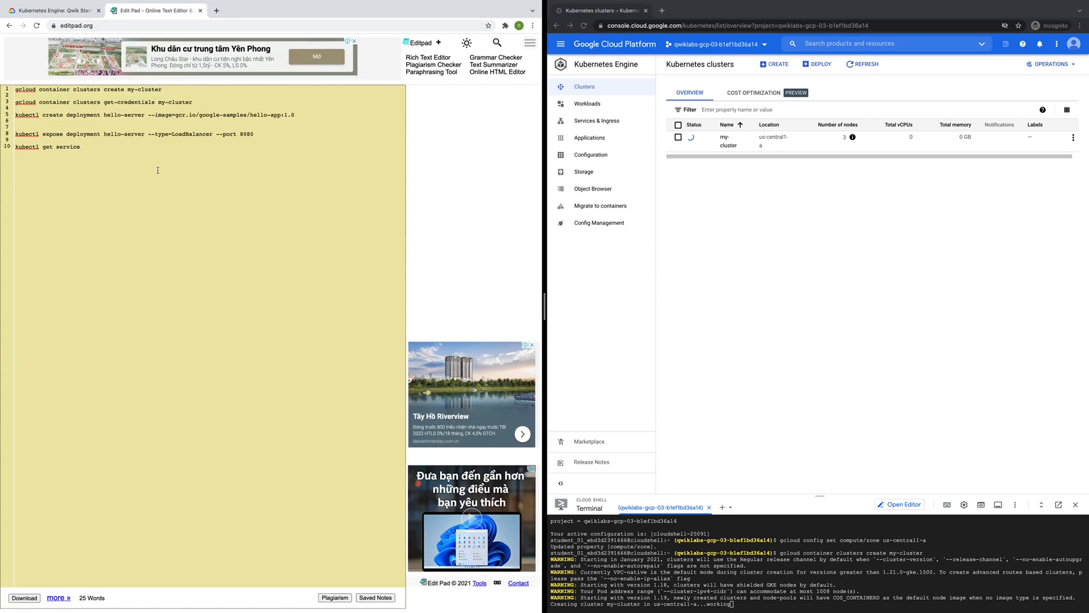
key("super+v")
left_click_drag(84, 166, 41, 165)
key("BackSpace")
Copy the gcloud container clusters delete command from Task 5 of the lab guide into Edit Pad and replace [CLUSTER-NAME] with my-cluster
left_click(39, 6)
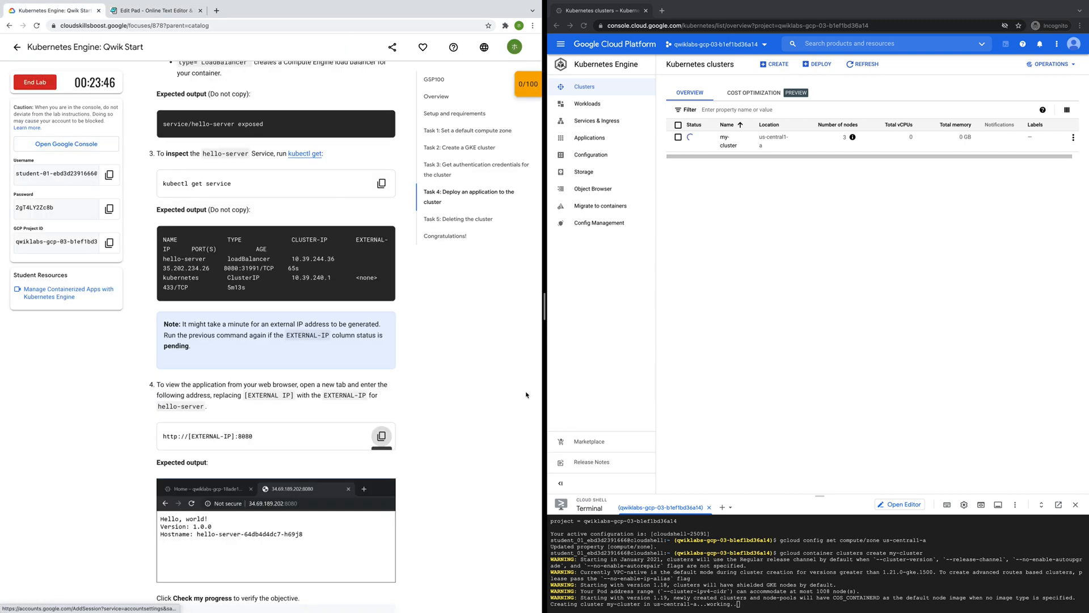
scroll(478, 392, "down", 1)
scroll(478, 392, "down", 8)
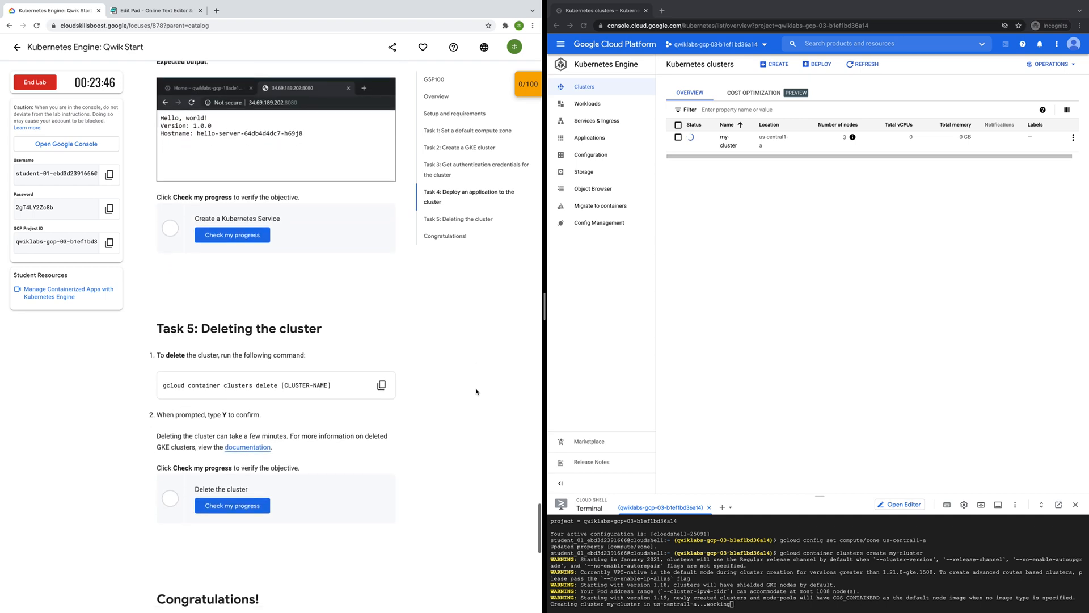
left_click(381, 341)
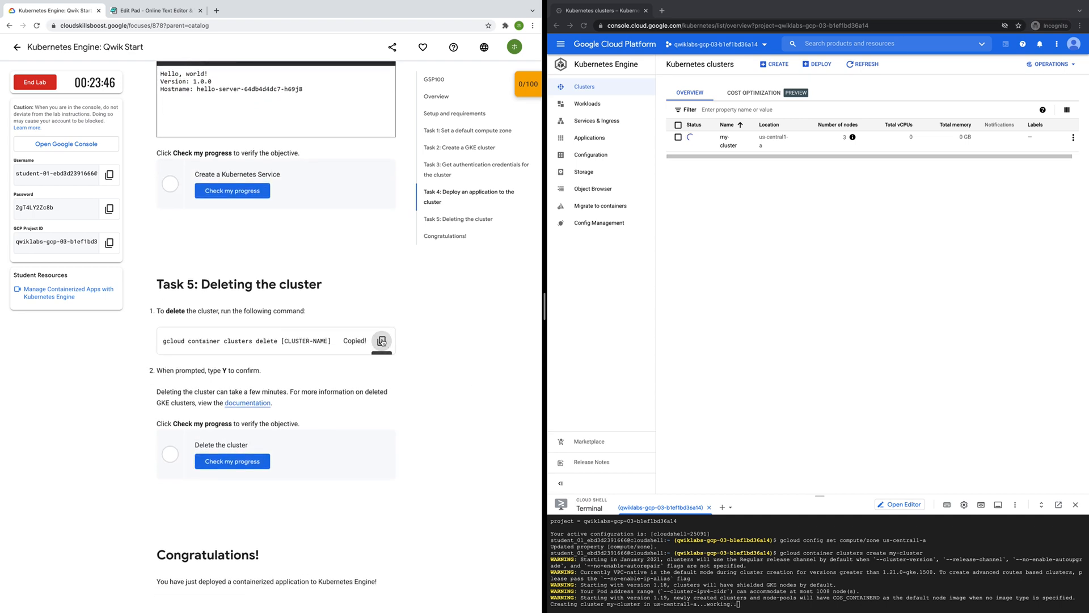
left_click(154, 10)
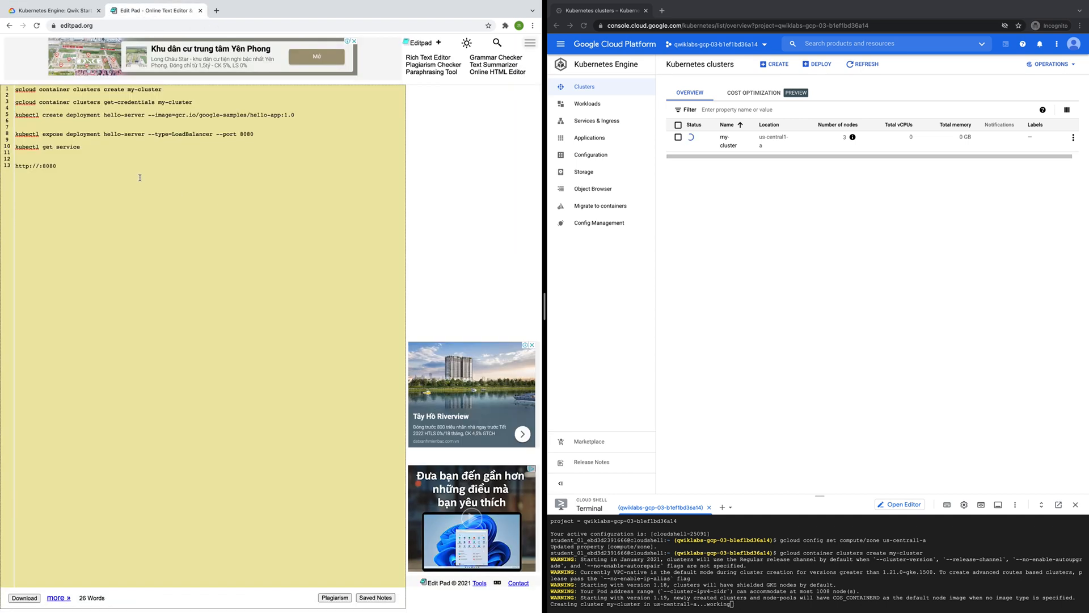
key("super+v")
left_click_drag(197, 102, 158, 101)
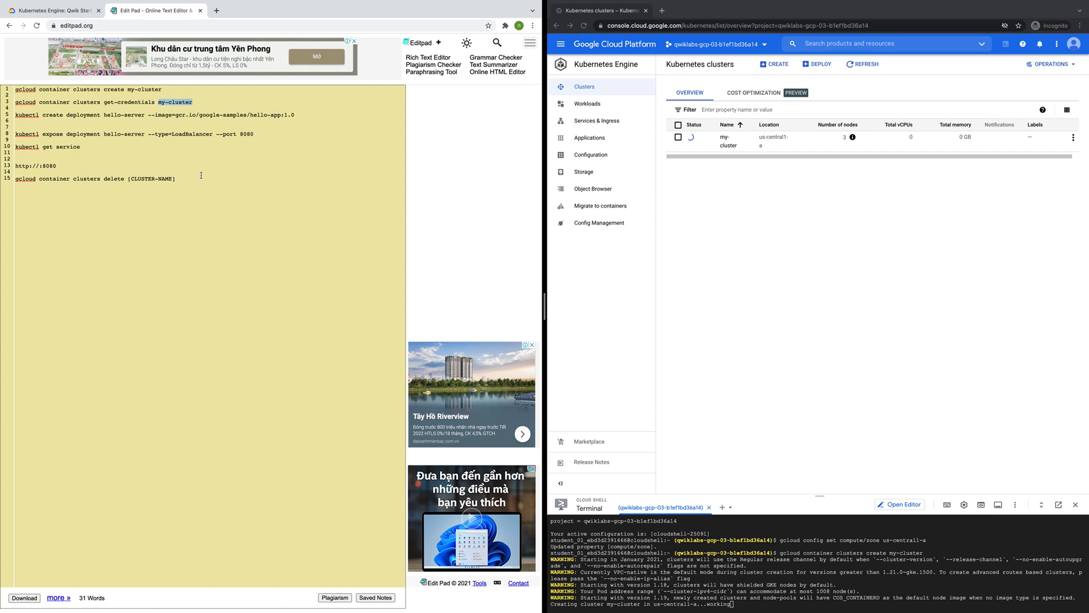
left_click_drag(185, 181, 130, 179)
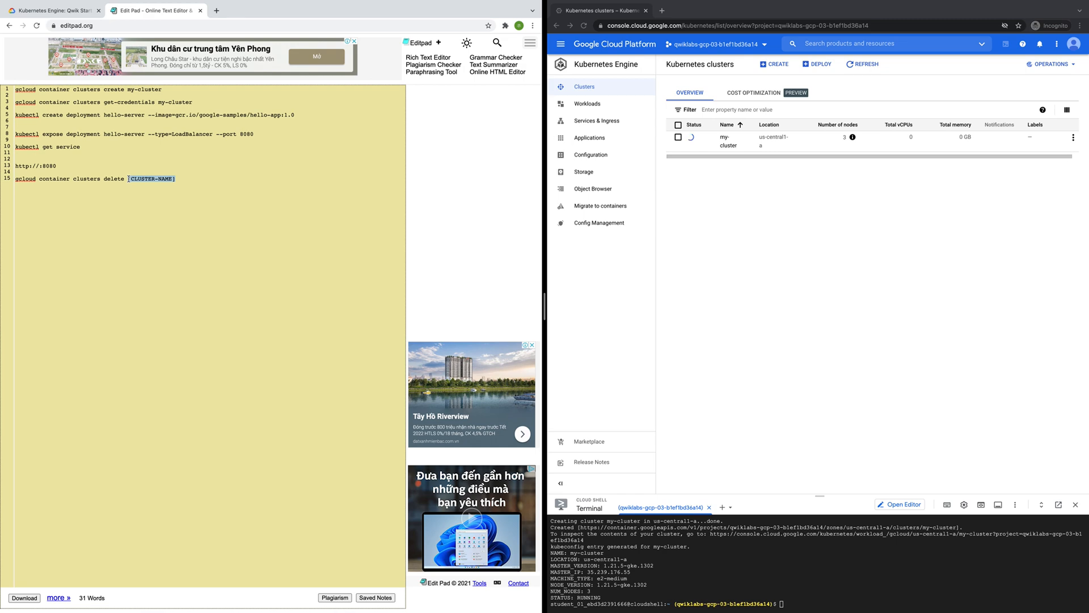
key("super+v")
Copy gcloud container clusters get-credentials my-cluster from Edit Pad and run it in Cloud Shell
left_click_drag(204, 101, 13, 103)
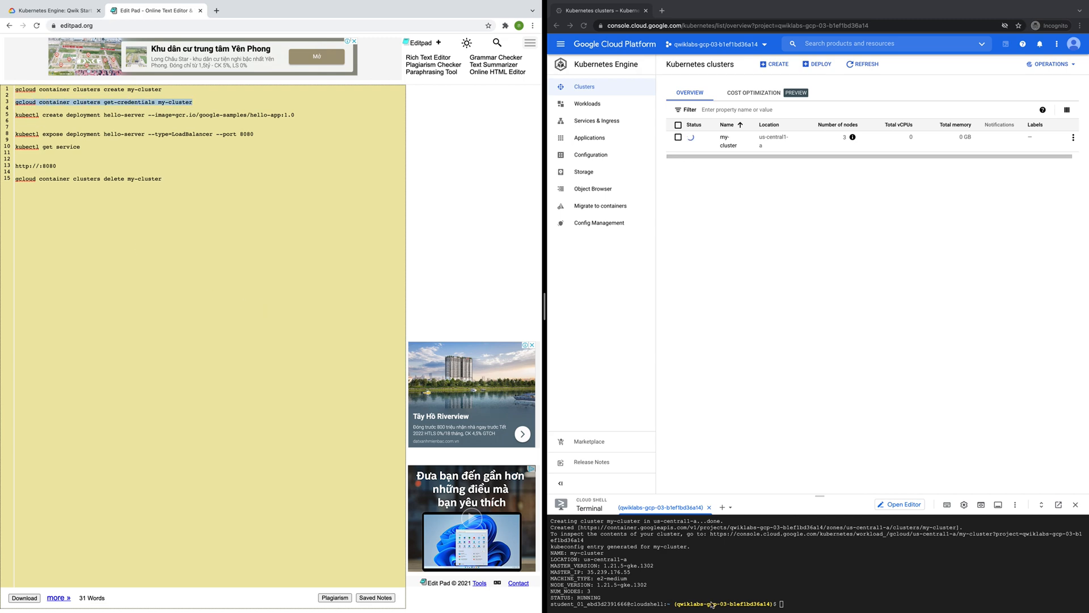
left_click(798, 603)
key("ctrl+v")
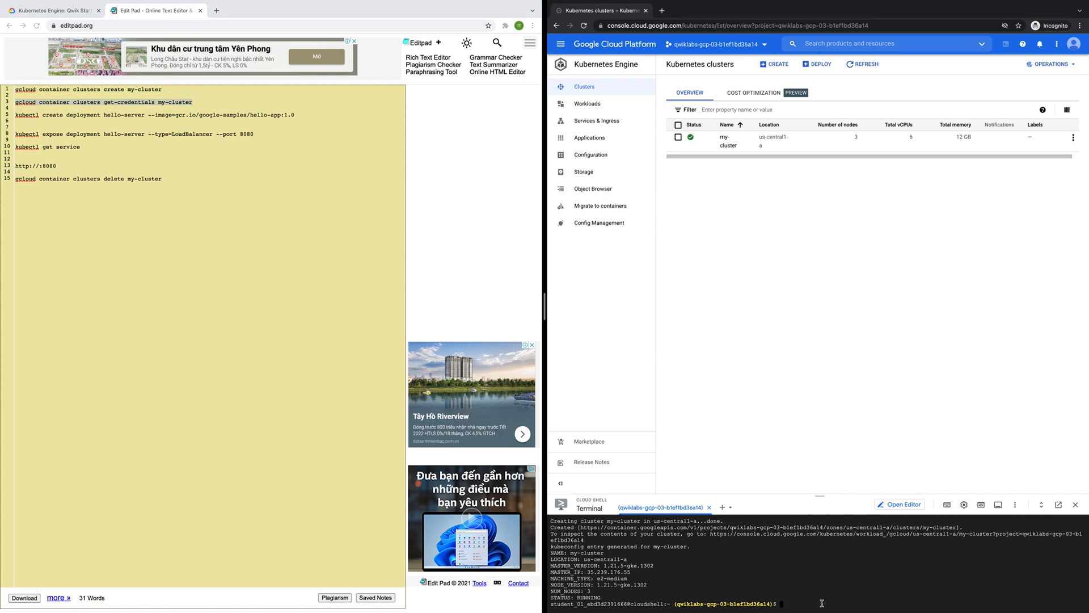
key("Return")
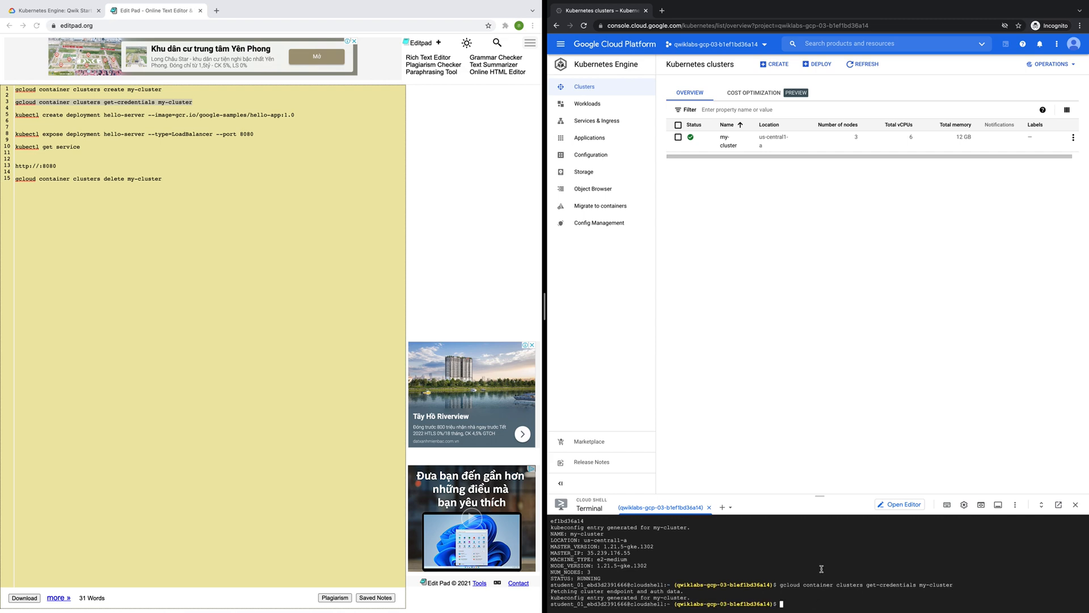
Copy kubectl create deployment hello-server --image=gcr.io/google-samples/hello-app:1.0 from Edit Pad and run it in Cloud Shell
left_click_drag(297, 115, 22, 115)
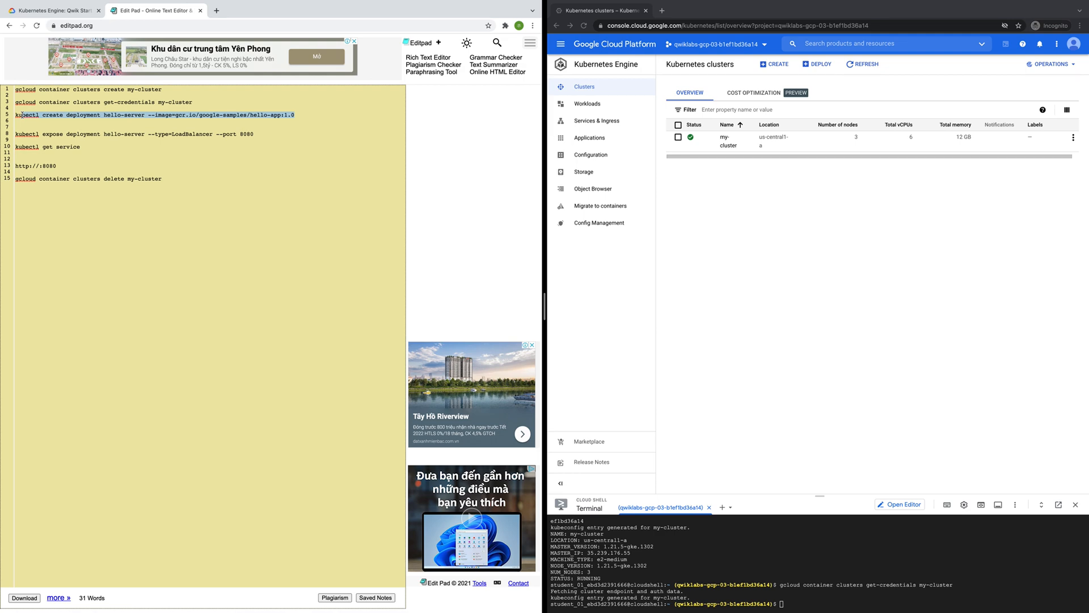
left_click(19, 116)
triple_click(15, 115)
left_click(857, 606)
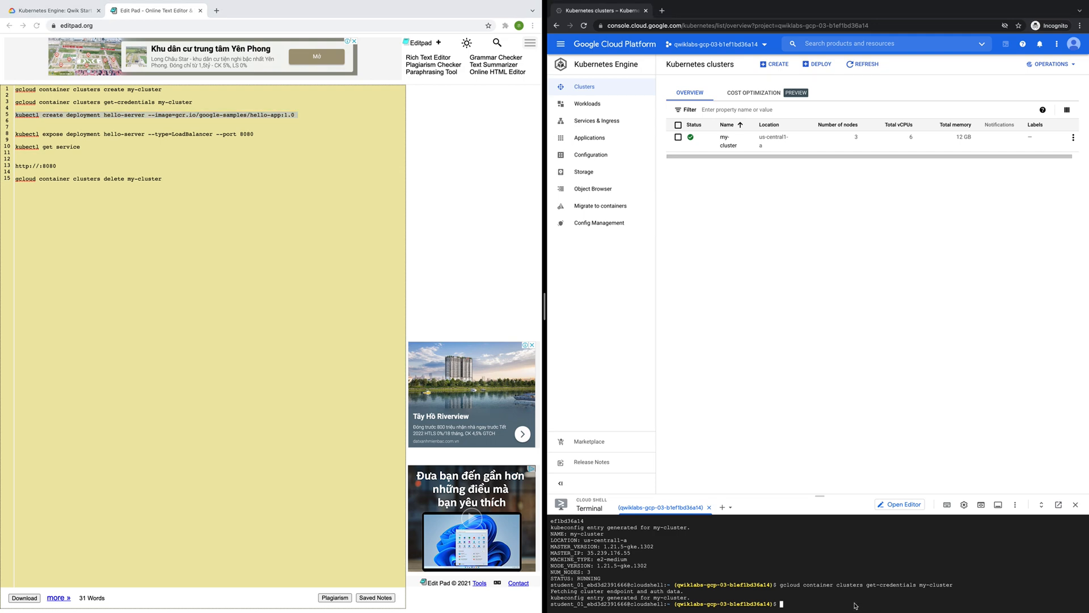
key("super+v")
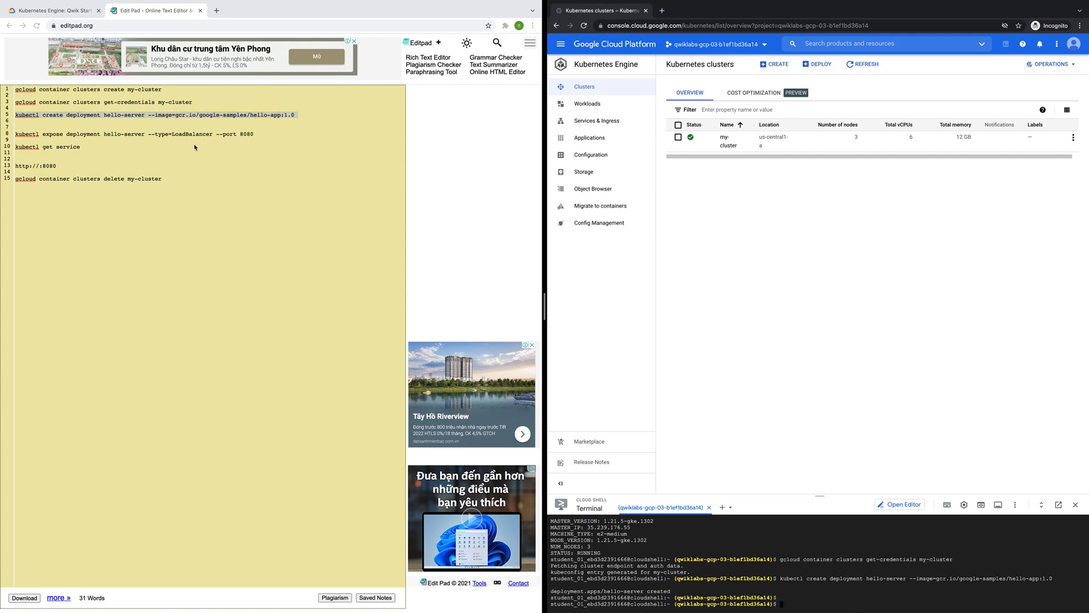
Copy kubectl expose deployment hello-server --type=LoadBalancer --port 8080 from Edit Pad and run it in Cloud Shell
left_click_drag(254, 134, 7, 133)
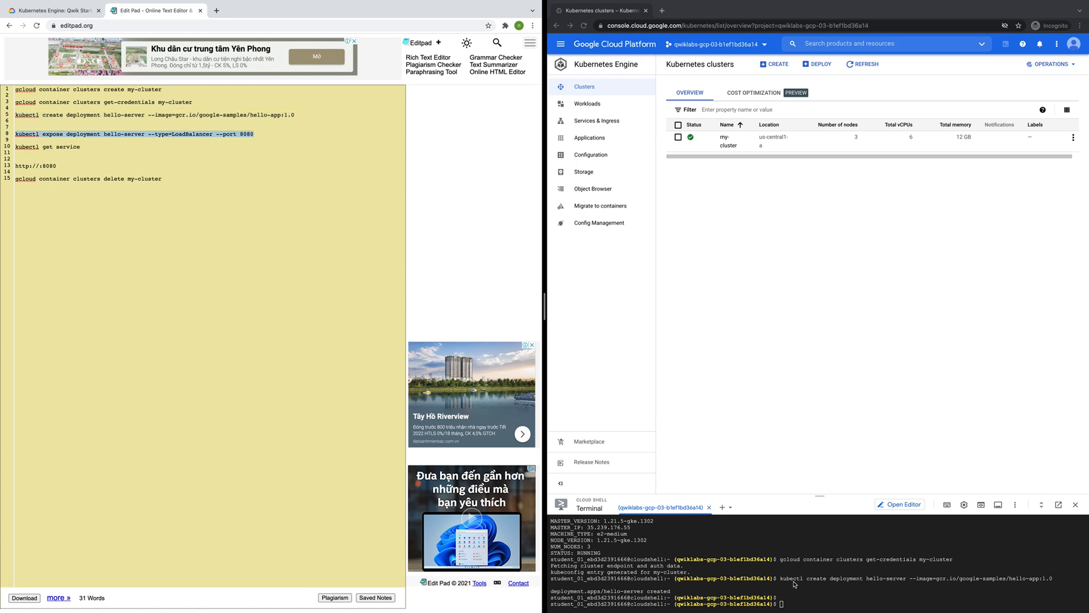
left_click(801, 600)
key("super+v")
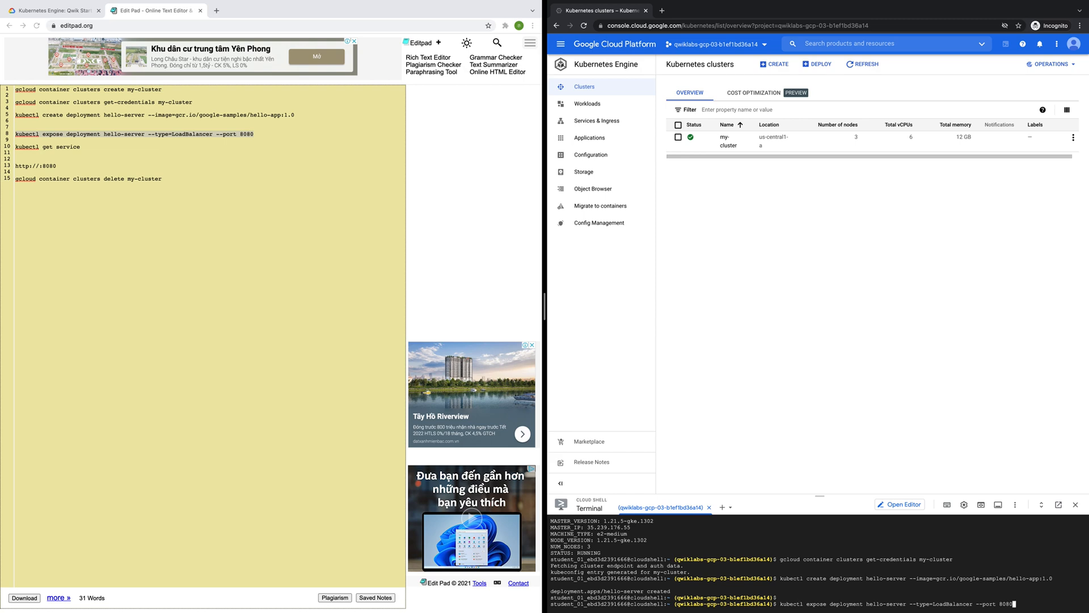
key("Return")
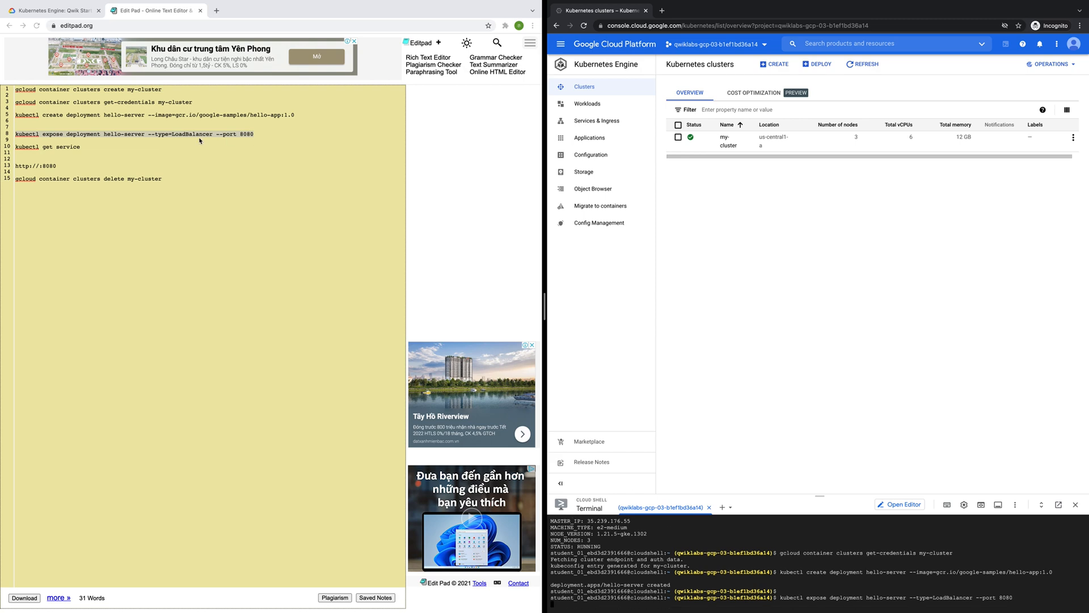
Copy kubectl get service from Edit Pad and run it in Cloud Shell to inspect the hello-server service
left_click_drag(82, 147, 2, 150)
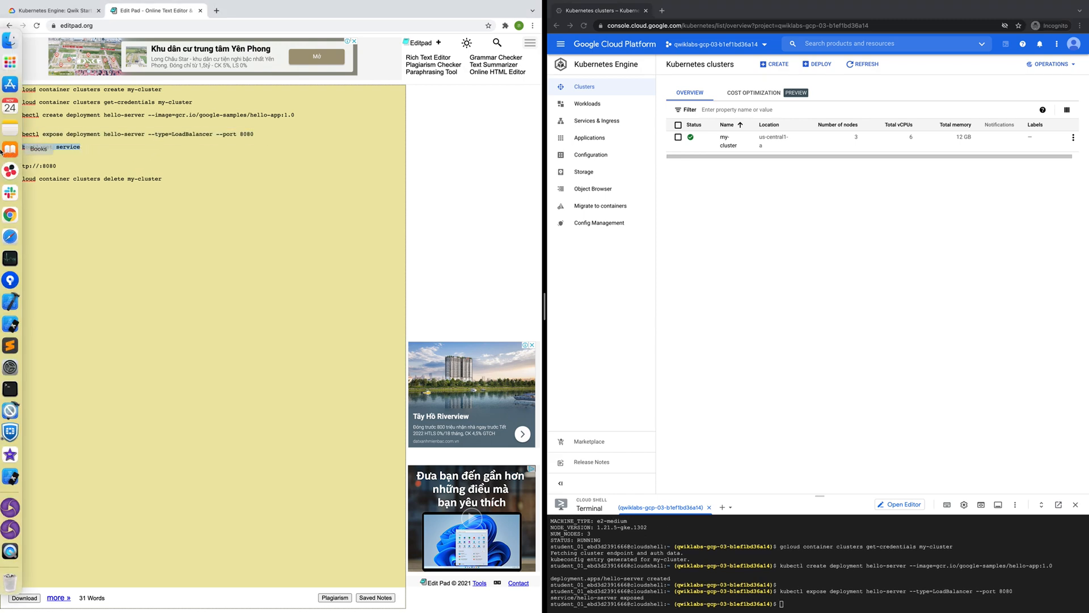
left_click(832, 597)
key("ctrl+v")
key("Return")
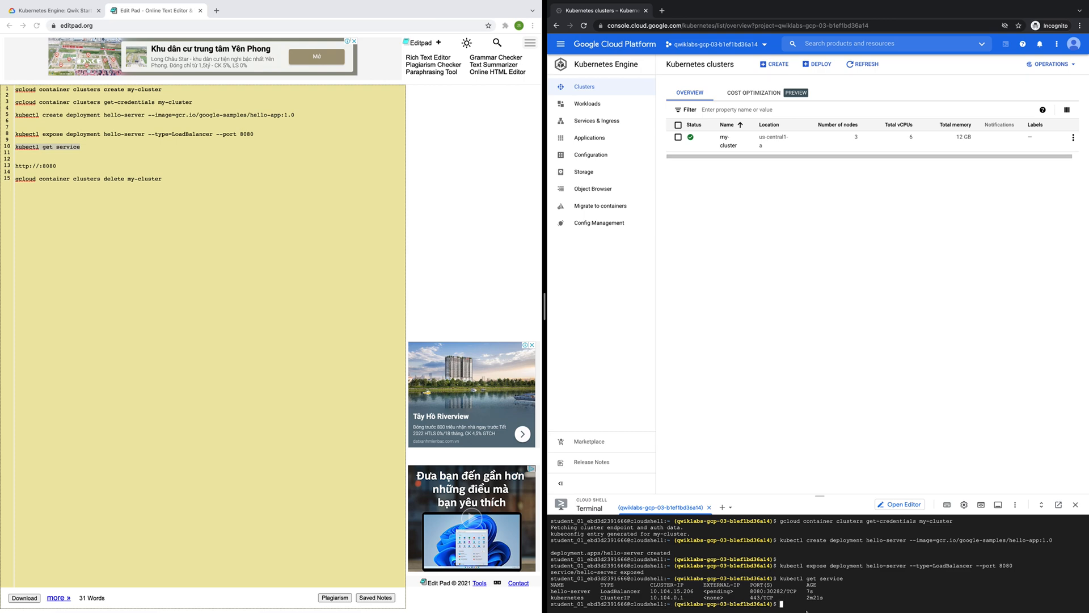
Rerun kubectl get service in Cloud Shell until an external IP is listed for the hello-server load balancer
key("Up")
key("Return")
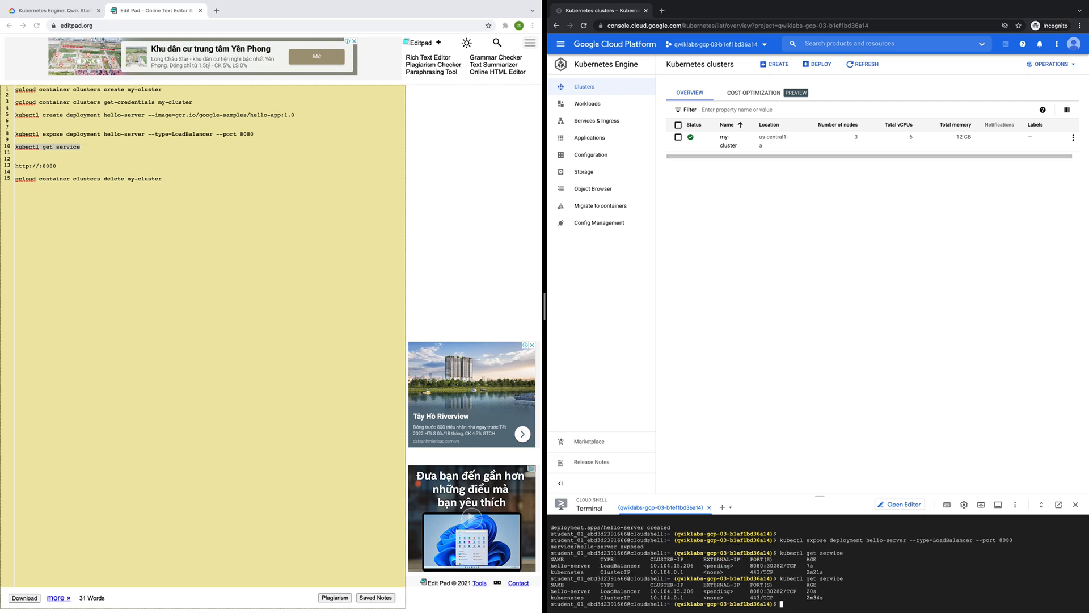
key("Up")
key("Return")
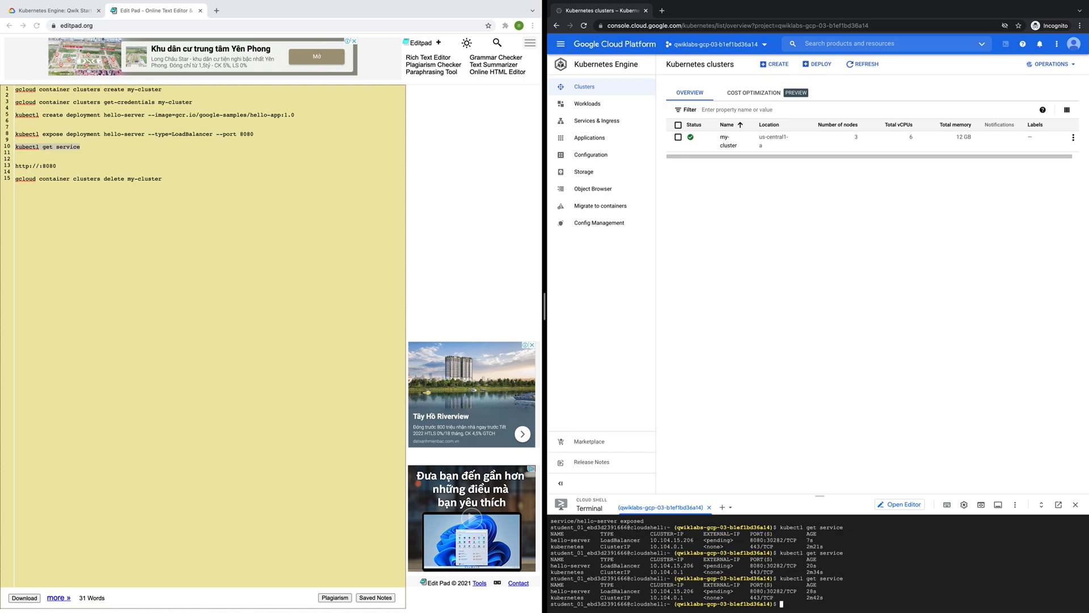
key("Up")
key("Return")
key("Up")
key("Return")
key("Up")
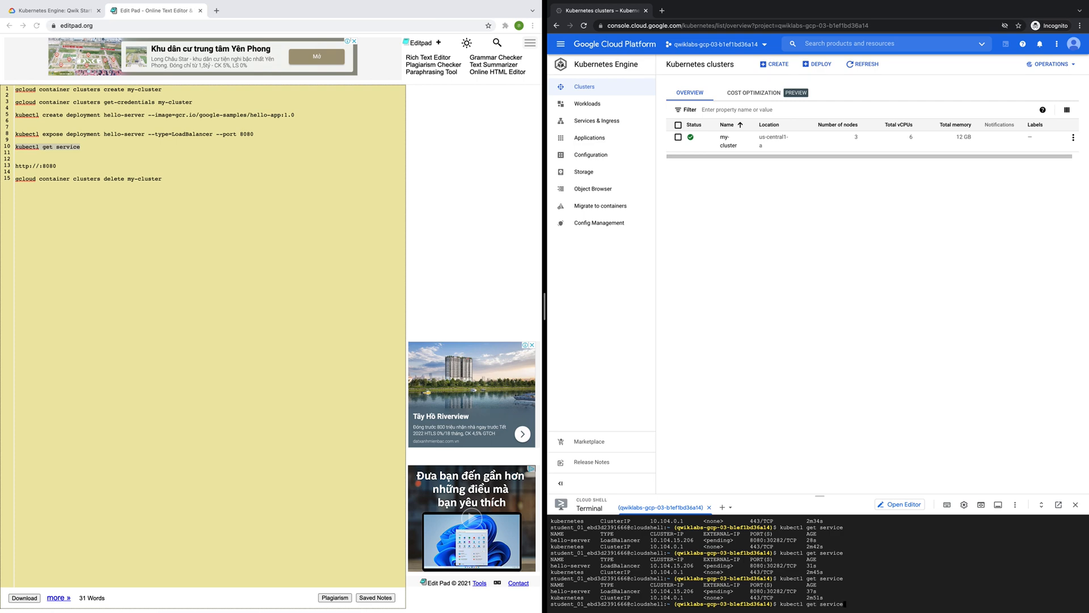
key("Return")
key("Up")
key("Return")
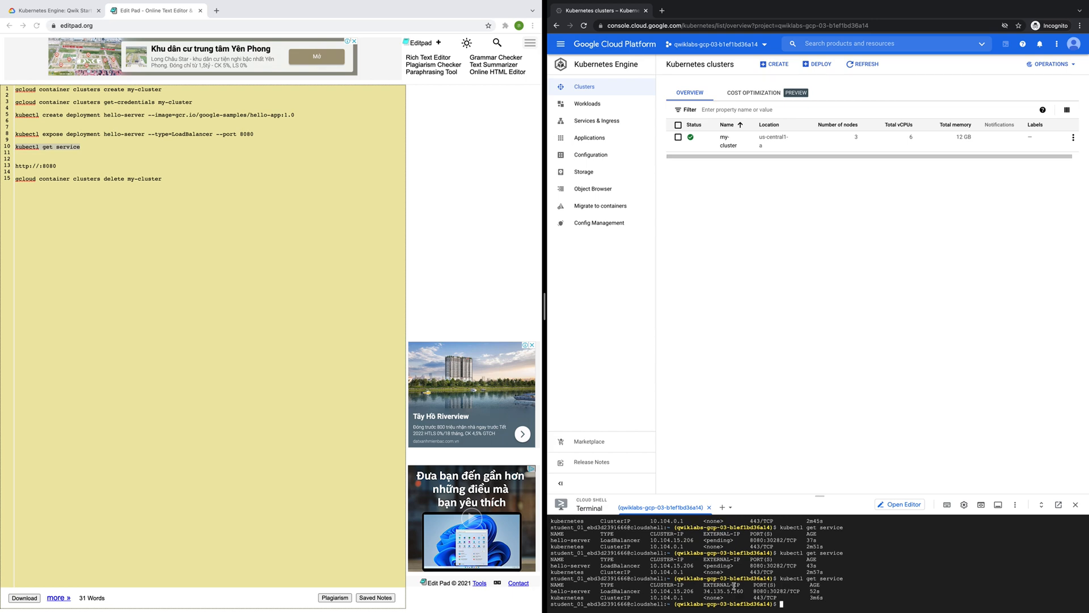
left_click_drag(744, 592, 707, 590)
left_click(706, 592)
left_click_drag(706, 592, 743, 592)
key("super+c")
left_click(39, 167)
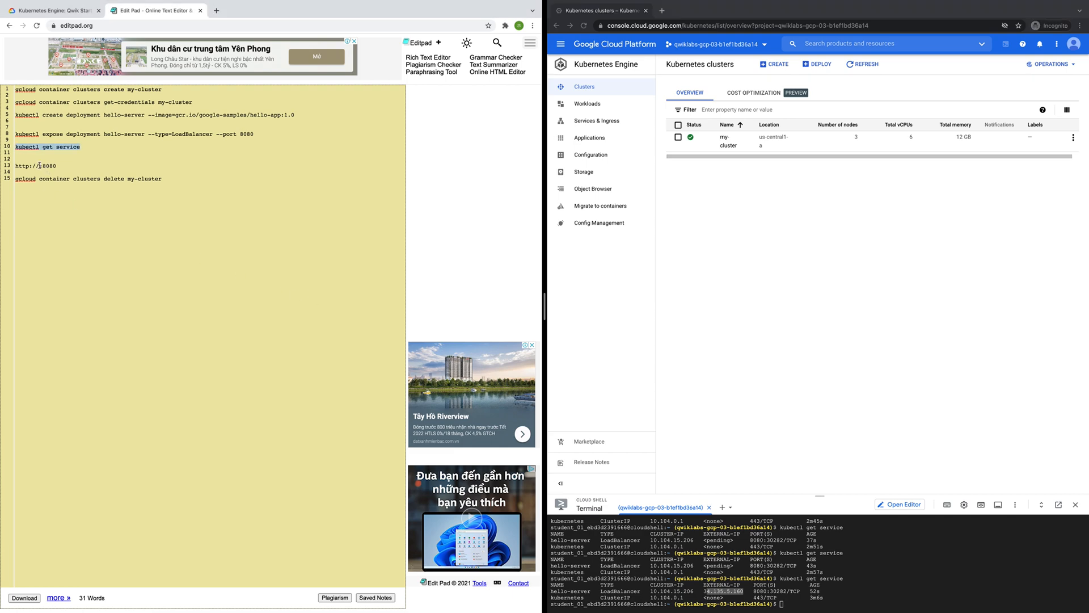
key("super+v")
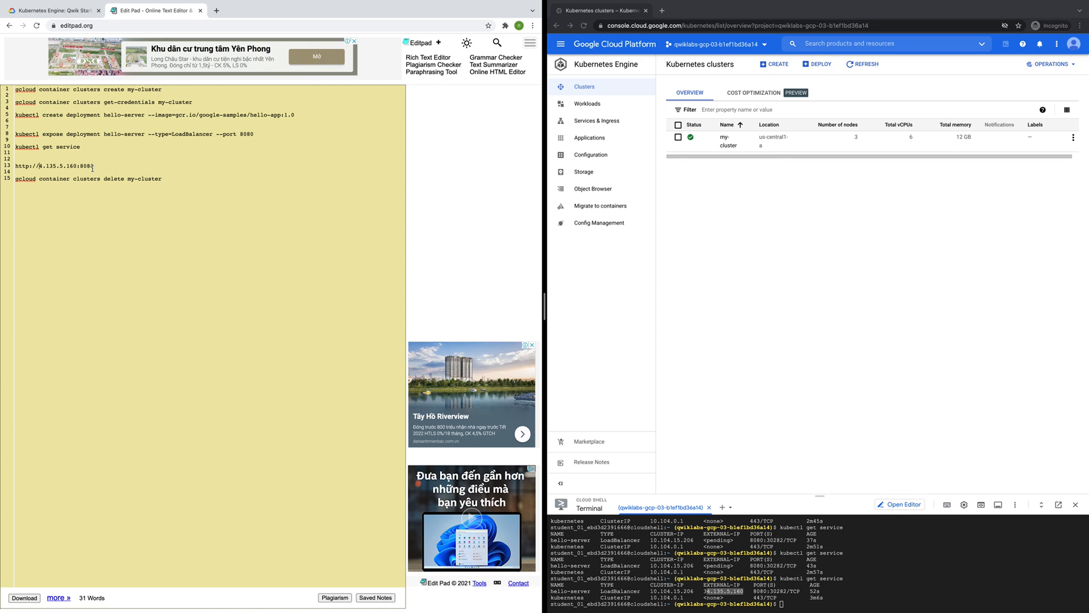
type("3")
left_click_drag(104, 164, 17, 163)
left_click(817, 610)
key("super+v")
key("Return")
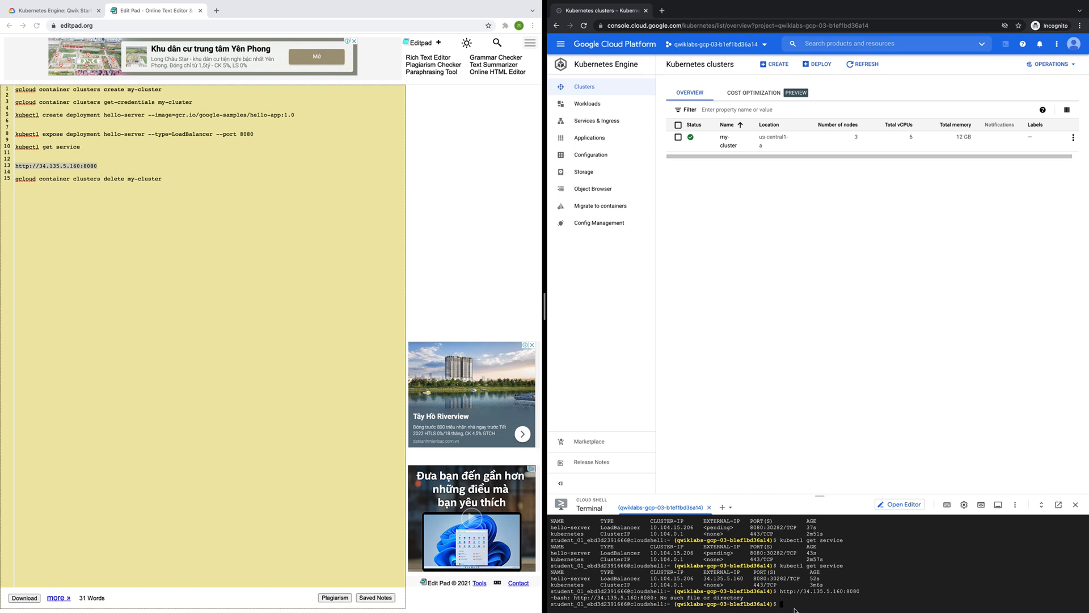
left_click(72, 11)
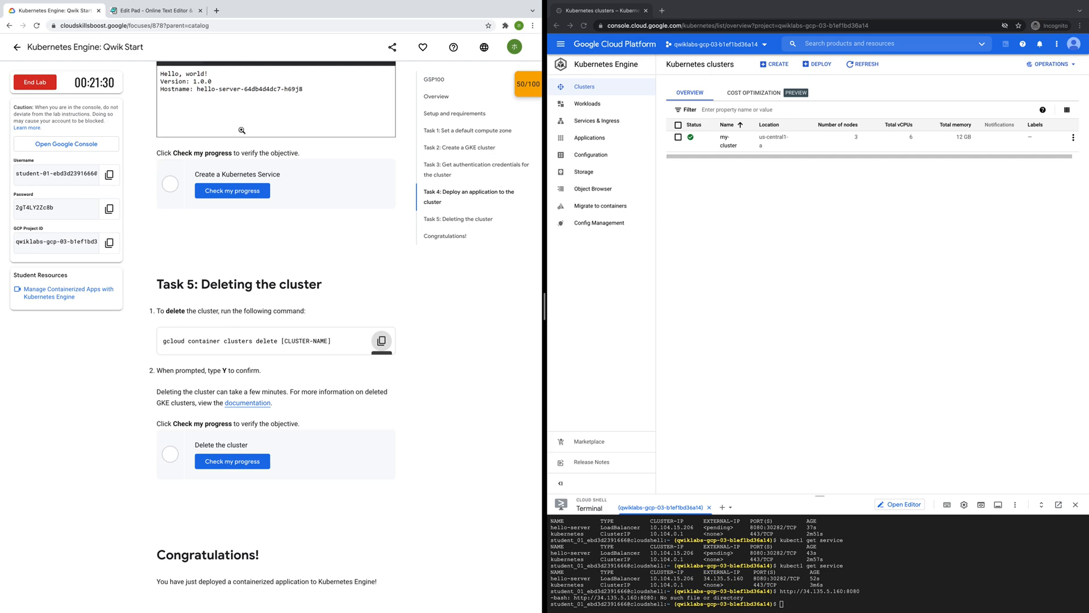
scroll(349, 256, "up", 7)
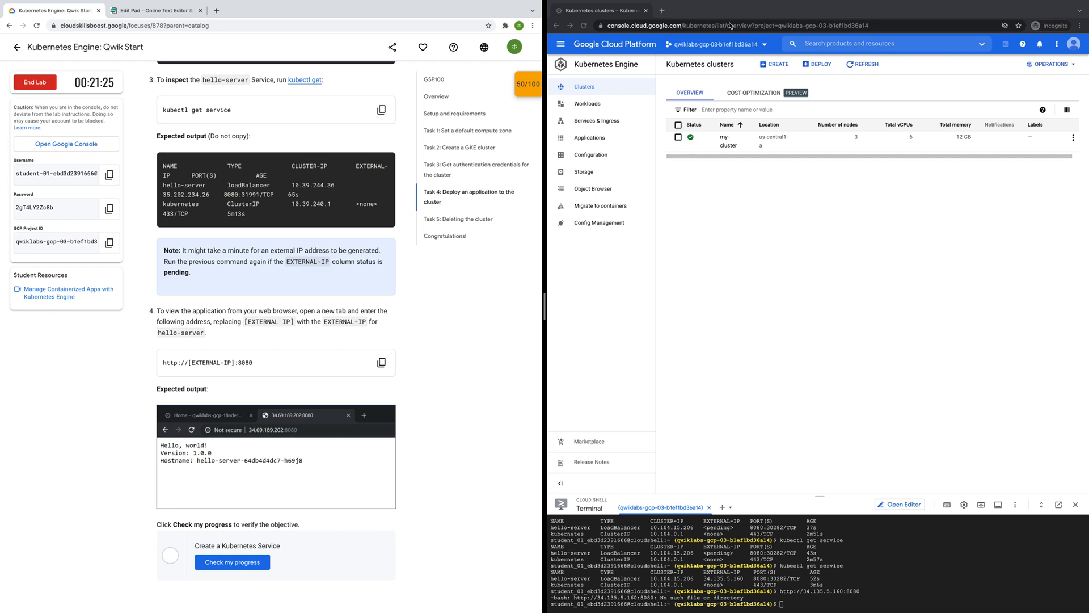
left_click(663, 11)
key("ctrl+v")
key("Return")
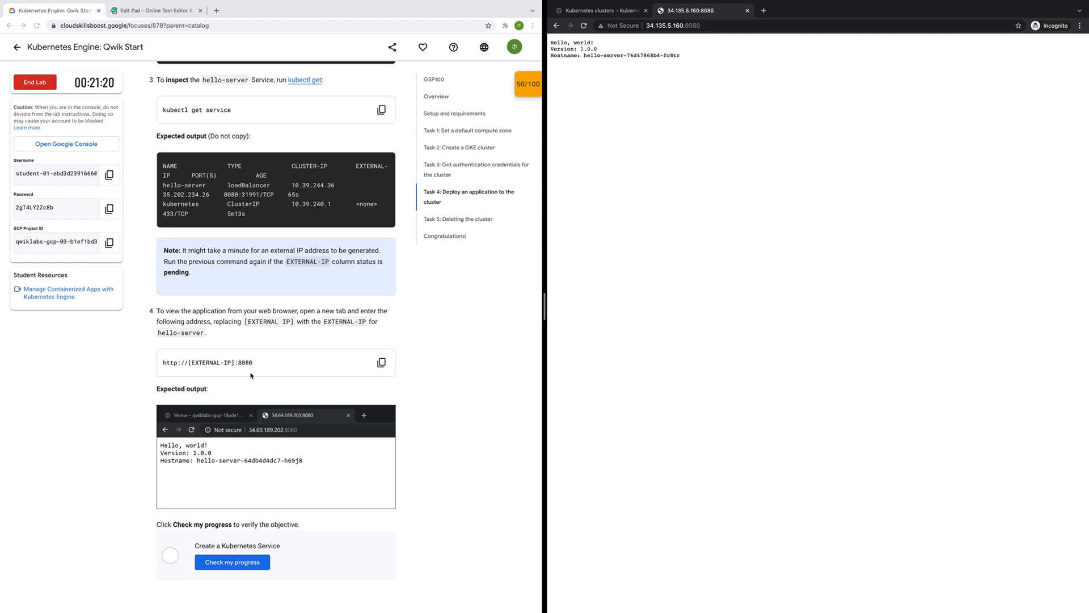
Copy the command gcloud container clusters delete my-cluster from the Edit Pad notes
scroll(378, 462, "down", 2)
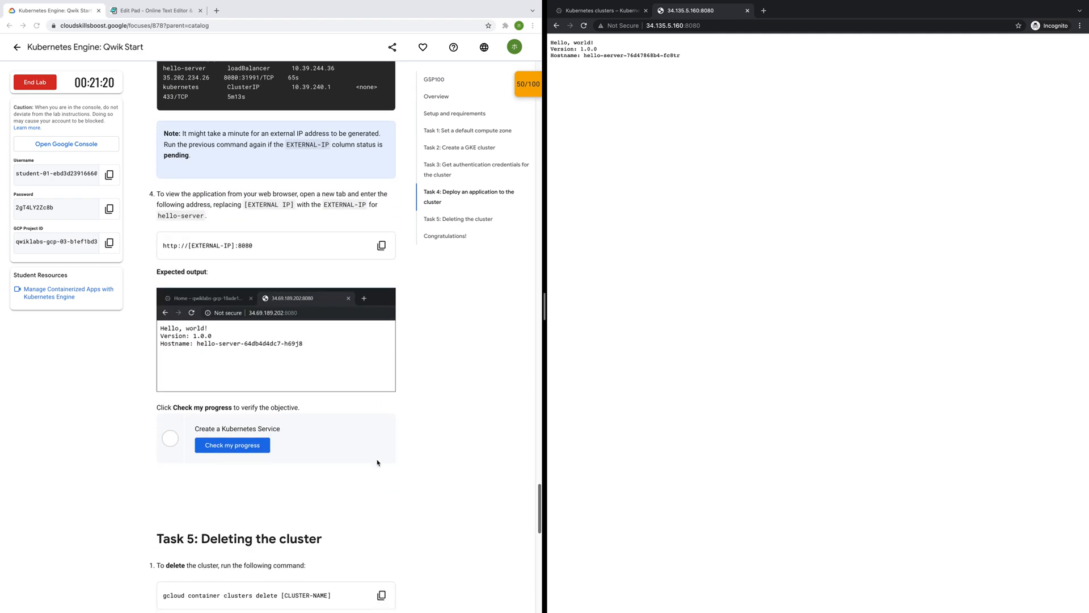
scroll(352, 397, "up", 6)
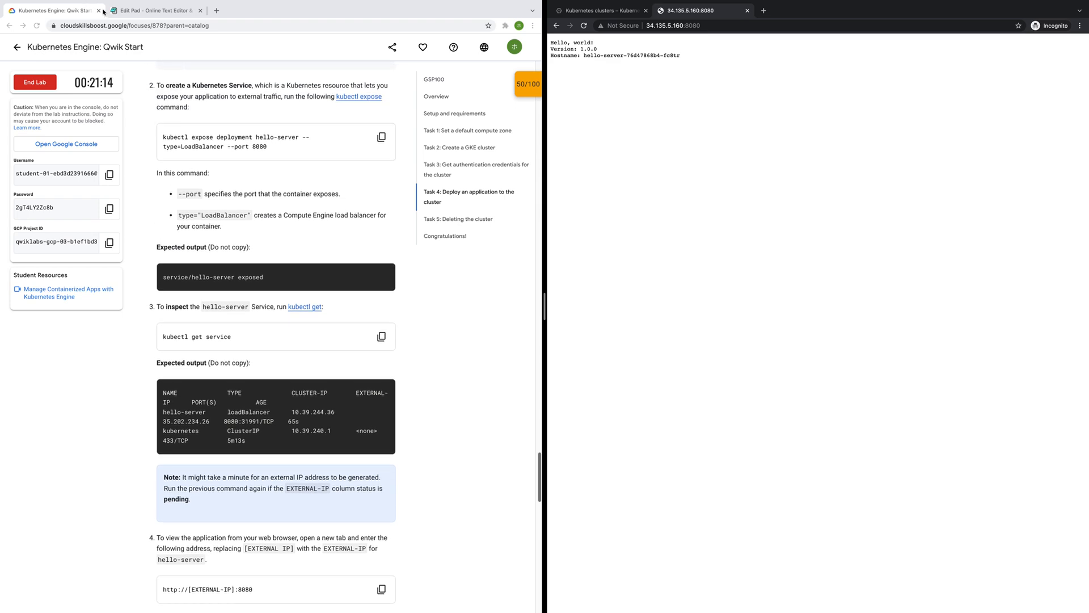
left_click(152, 10)
left_click_drag(165, 180, 8, 179)
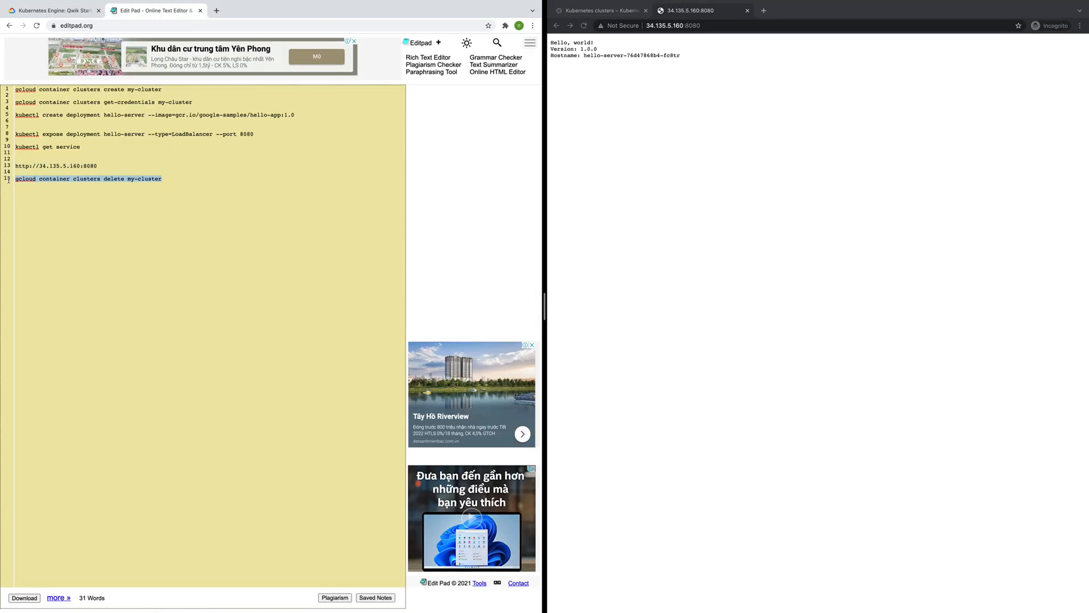
Return to the lab page and check progress on the Task 2 objective "Create a GKE cluster"
left_click(54, 10)
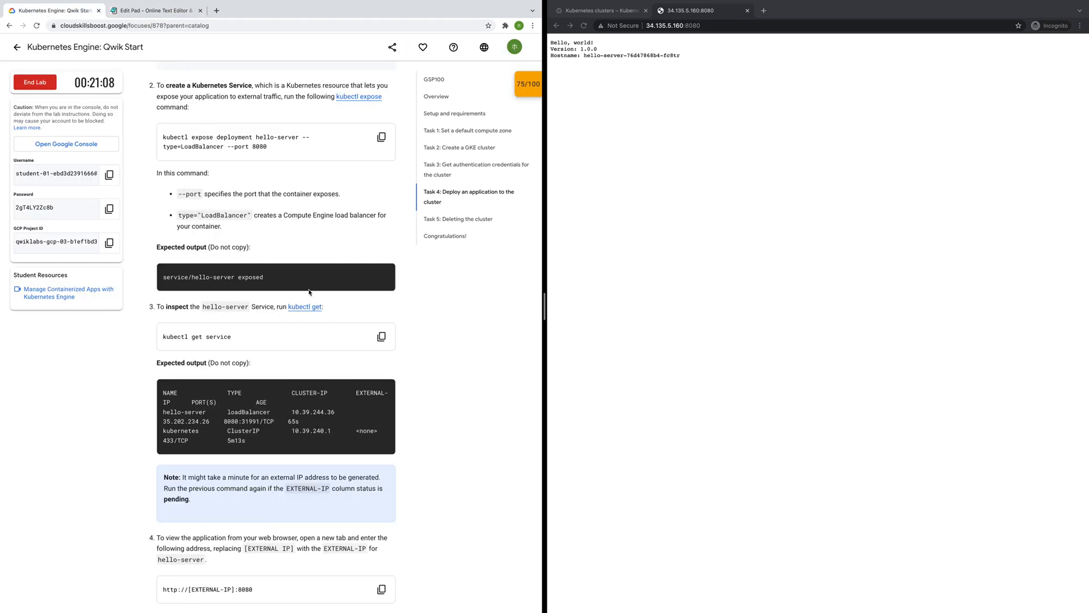
scroll(309, 292, "down", 3)
scroll(309, 292, "up", 10)
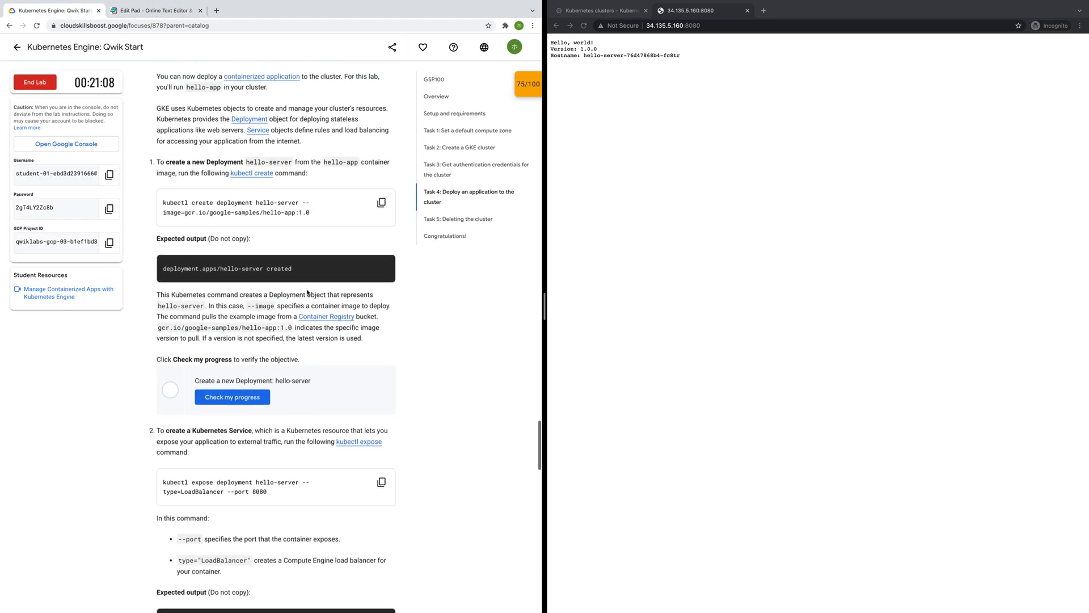
scroll(307, 292, "up", 9)
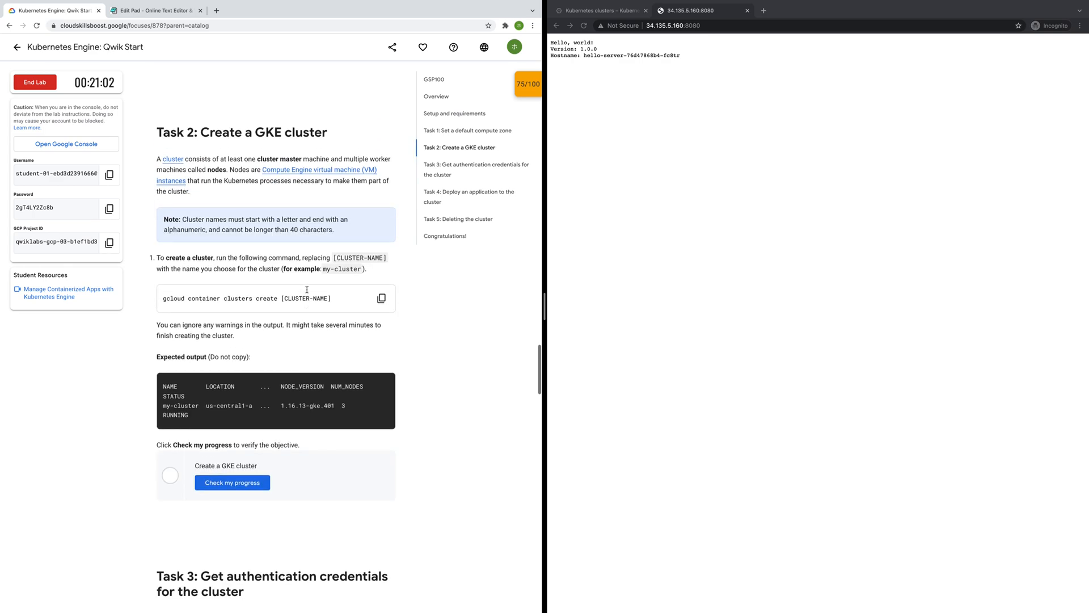
left_click(248, 539)
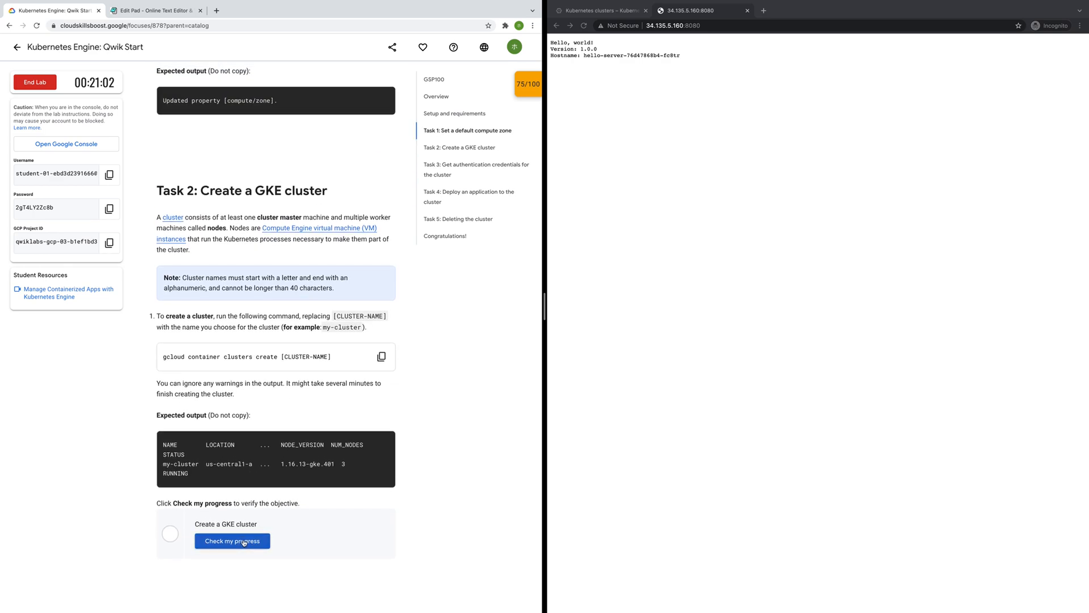
Check progress on the Task 4 objective "Create a new Deployment: hello-server"
scroll(253, 527, "down", 4)
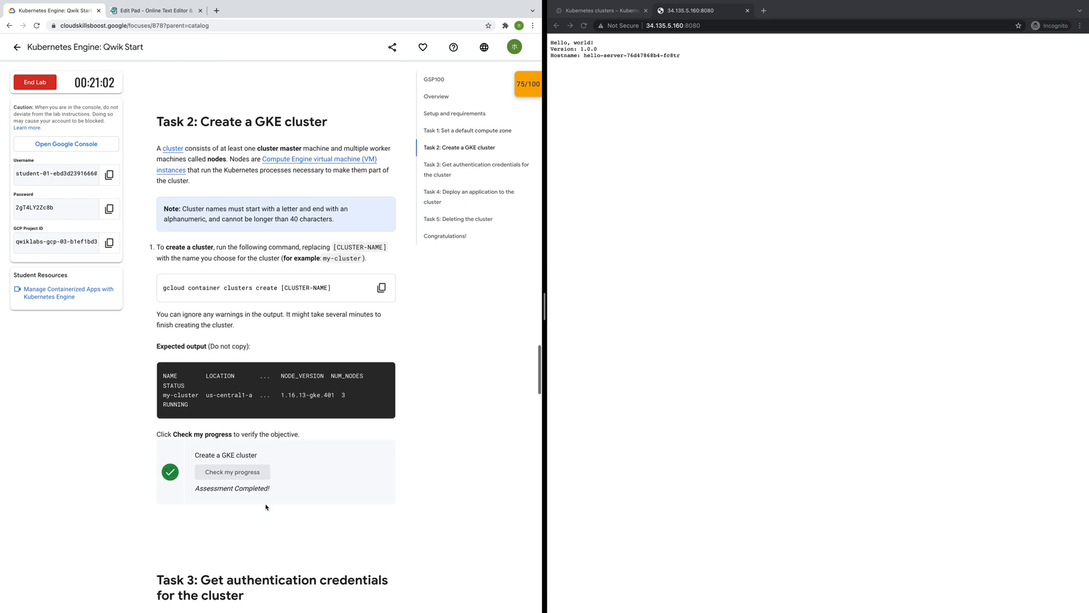
scroll(265, 507, "down", 8)
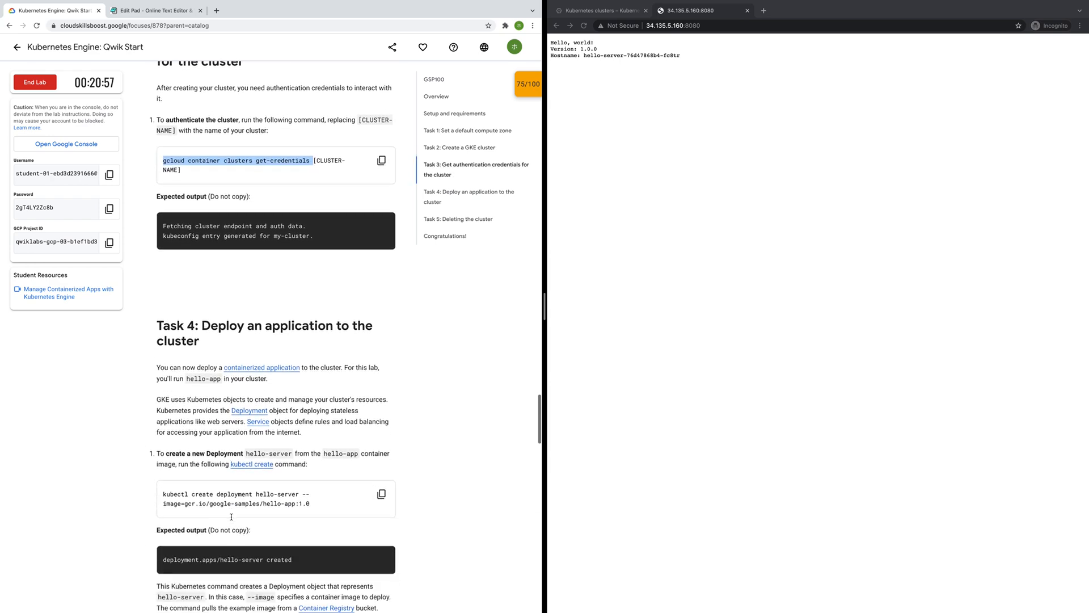
scroll(229, 515, "down", 1)
left_click(249, 528)
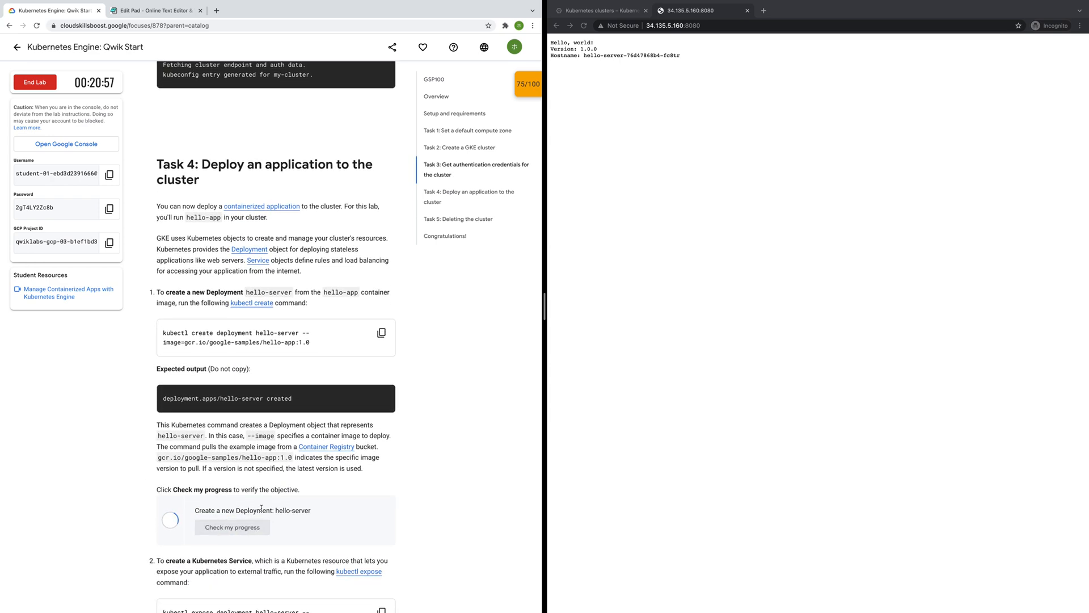
Check progress on the Task 4 objective "Create a Kubernetes Service"
scroll(294, 521, "down", 9)
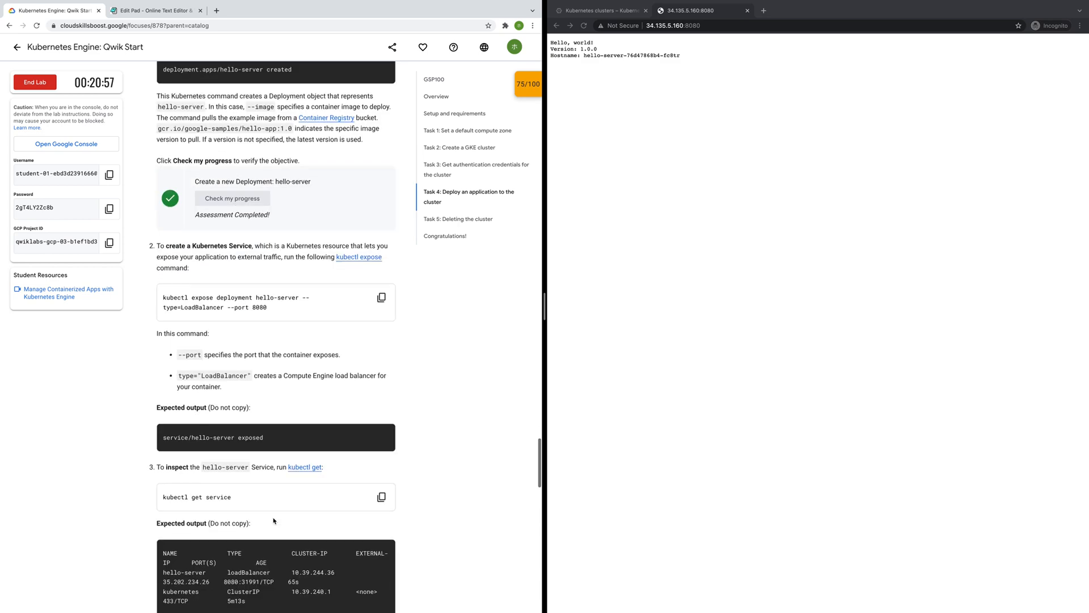
scroll(230, 459, "down", 5)
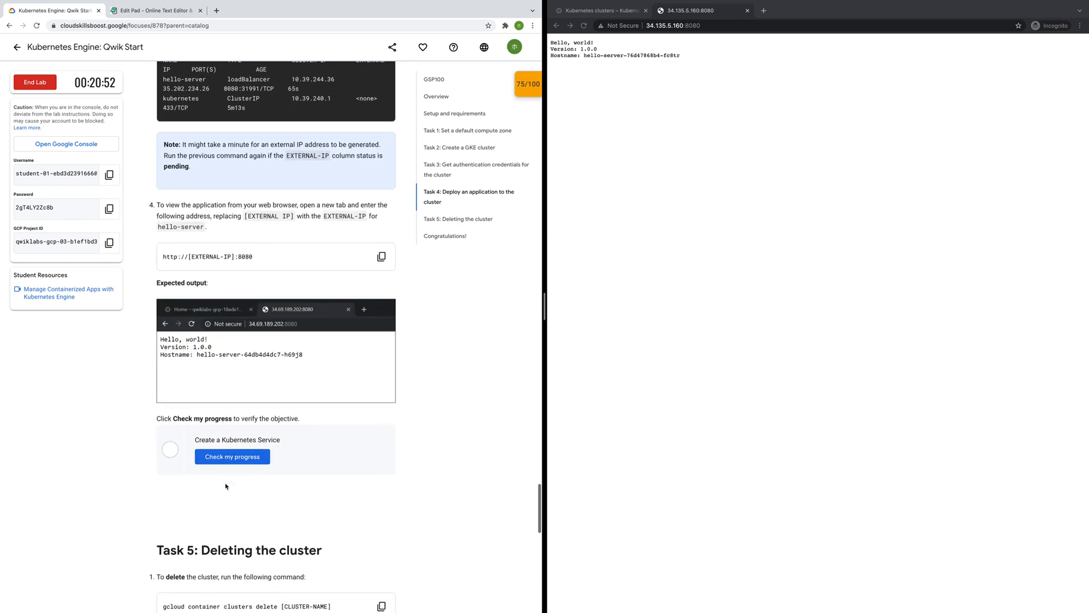
left_click(228, 435)
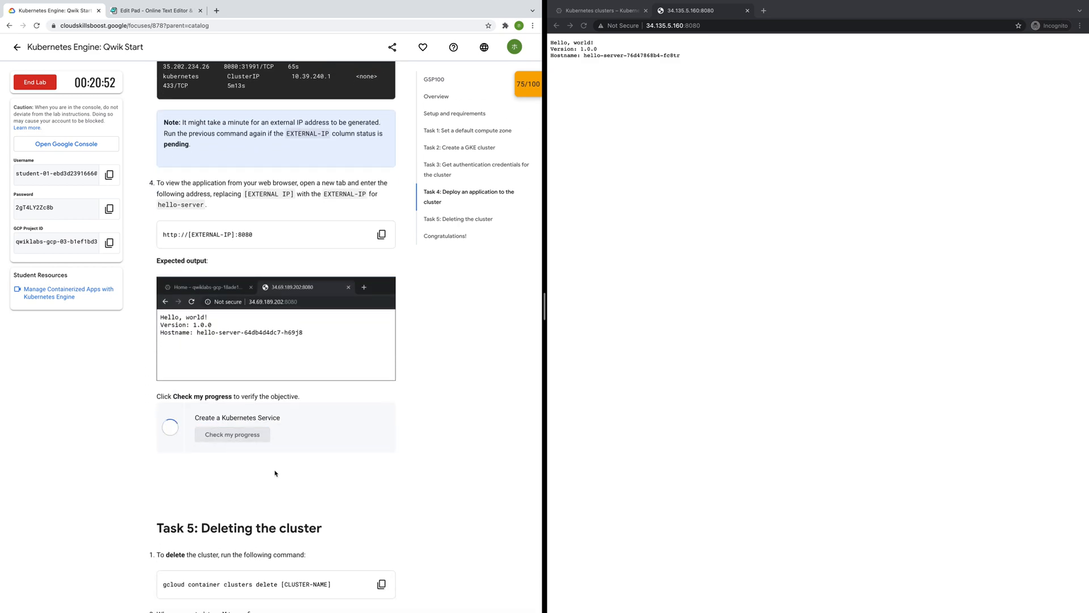
Try to check progress on the Task 5 objective "Delete the cluster" before running the deletion command
scroll(276, 473, "down", 2)
scroll(276, 473, "down", 4)
left_click(230, 386)
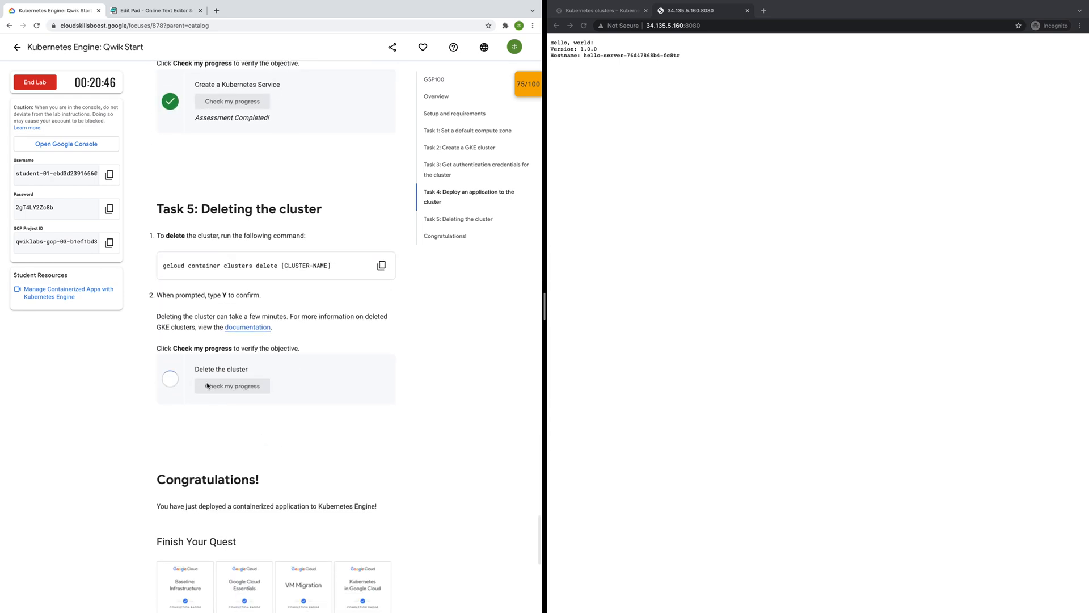
Run gcloud container clusters delete my-cluster in Cloud Shell and confirm the deletion with Y
left_click(150, 8)
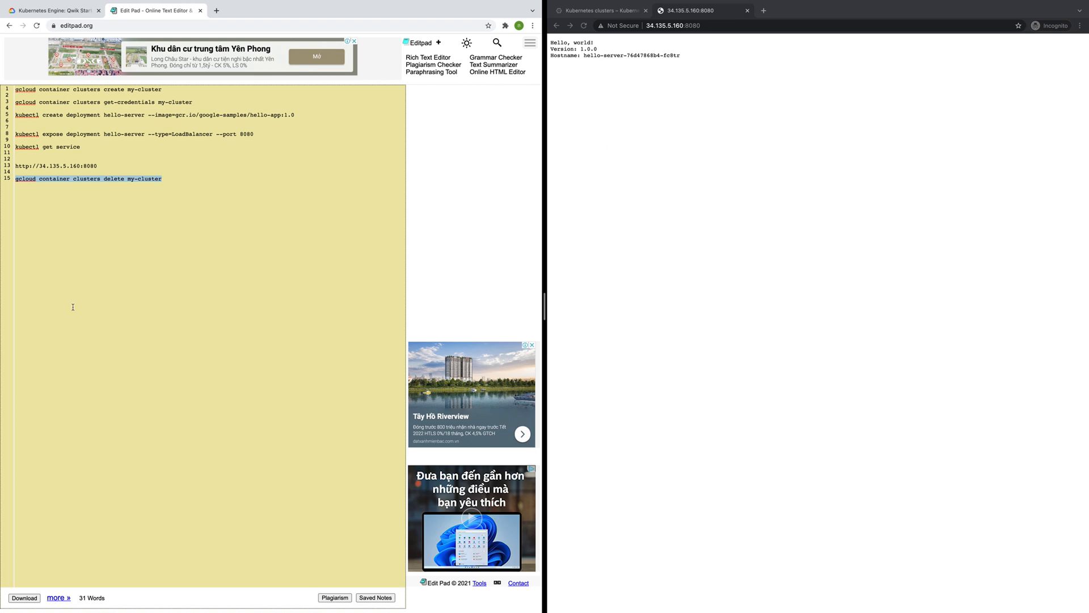
left_click(610, 11)
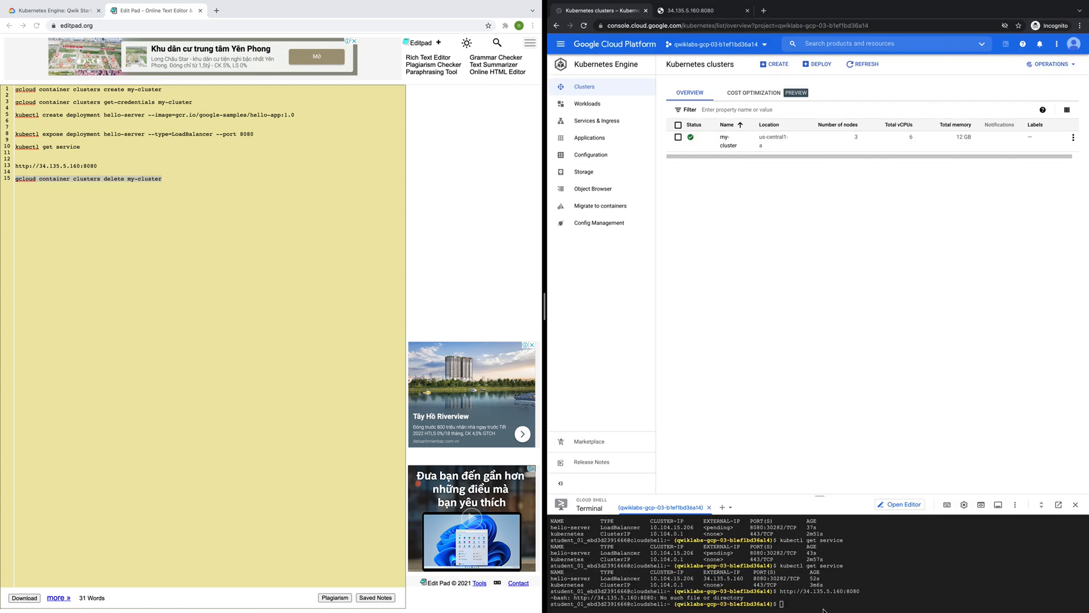
left_click(786, 603)
key("ctrl+v")
key("Return")
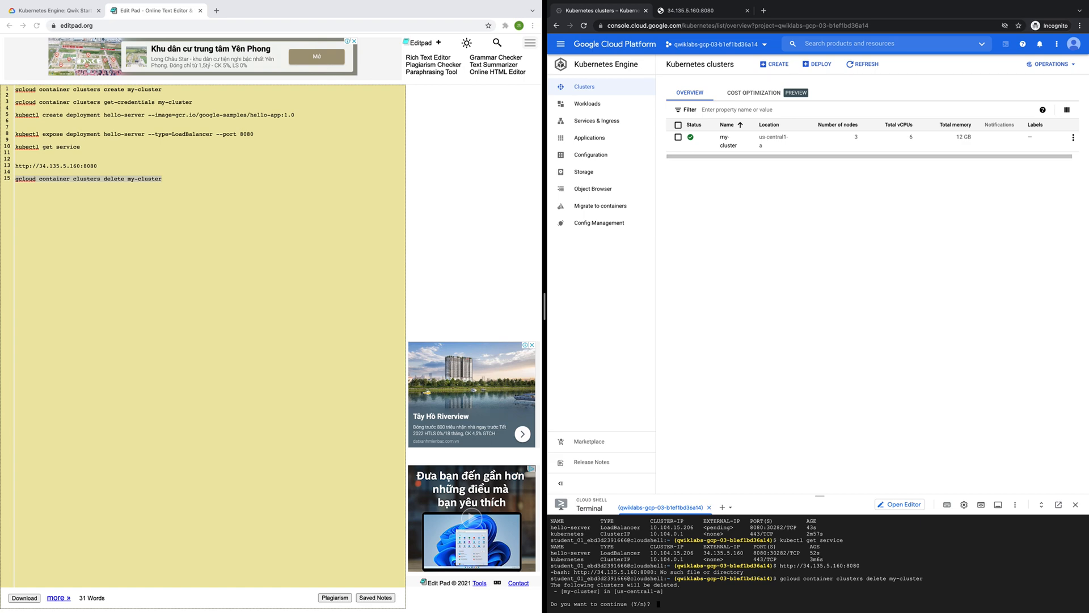
type("Y")
key("Return")
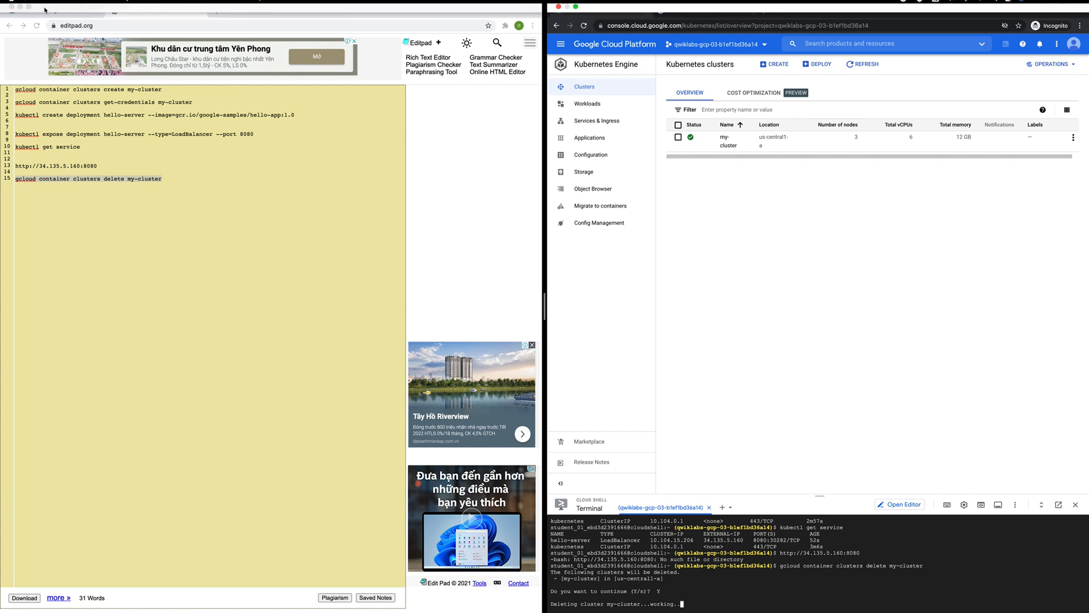
Return to the lab page's Task 5 section and view the checkpoint scores and the Kubernetes clusters list during the deletion
left_click(34, 5)
left_click(248, 35)
left_click(54, 32)
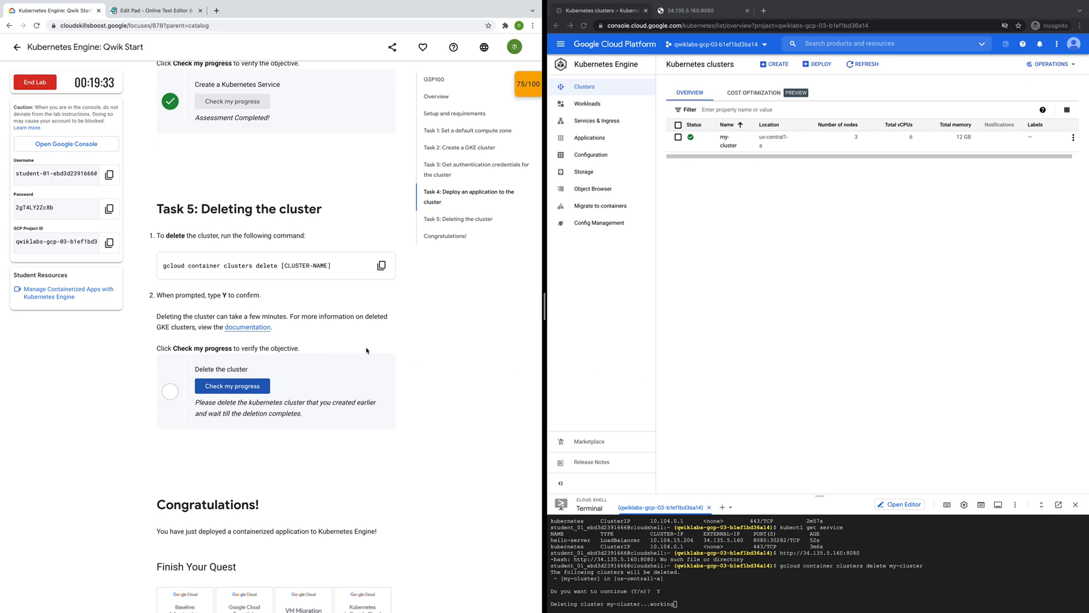
scroll(372, 351, "down", 1)
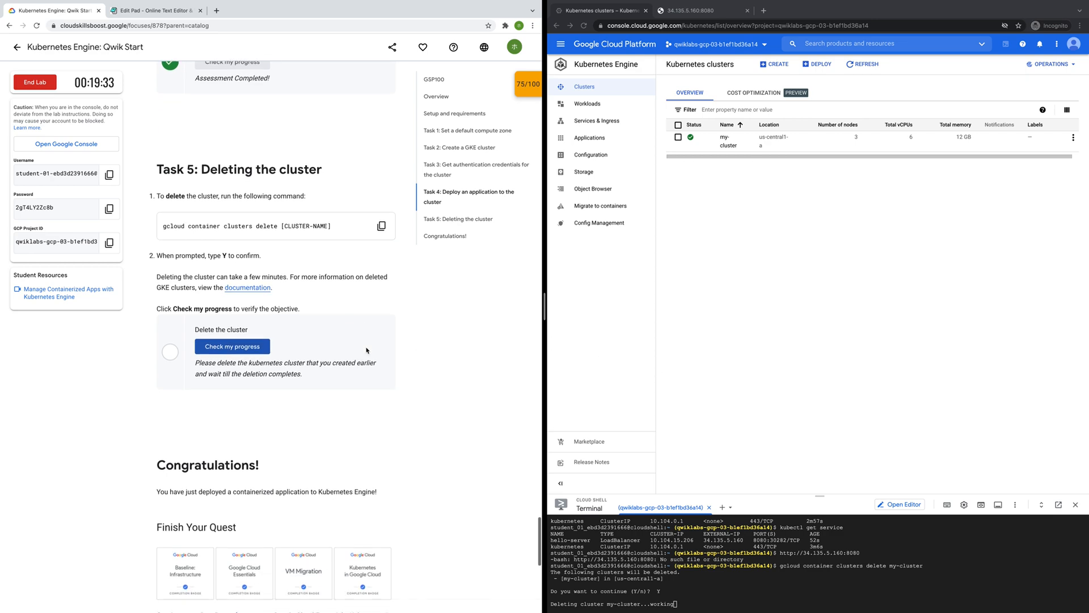
left_click(523, 84)
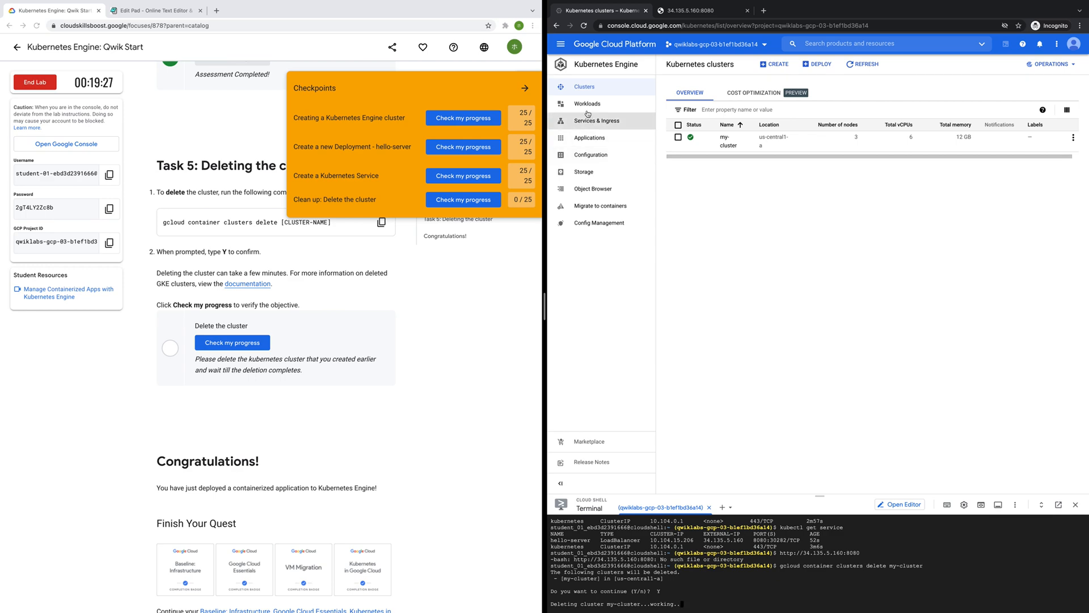
left_click(576, 88)
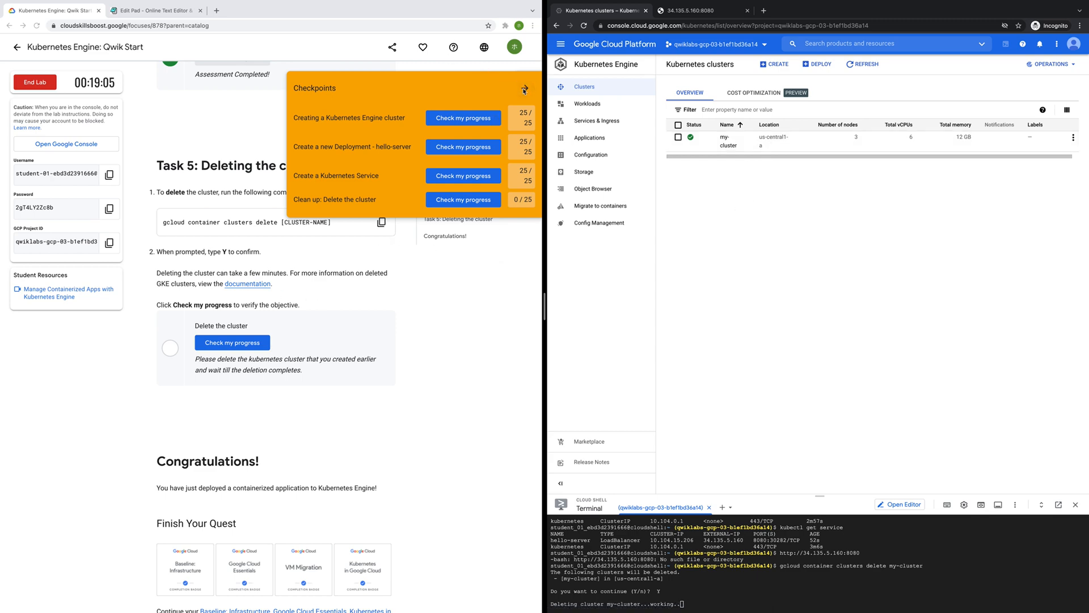
left_click(525, 89)
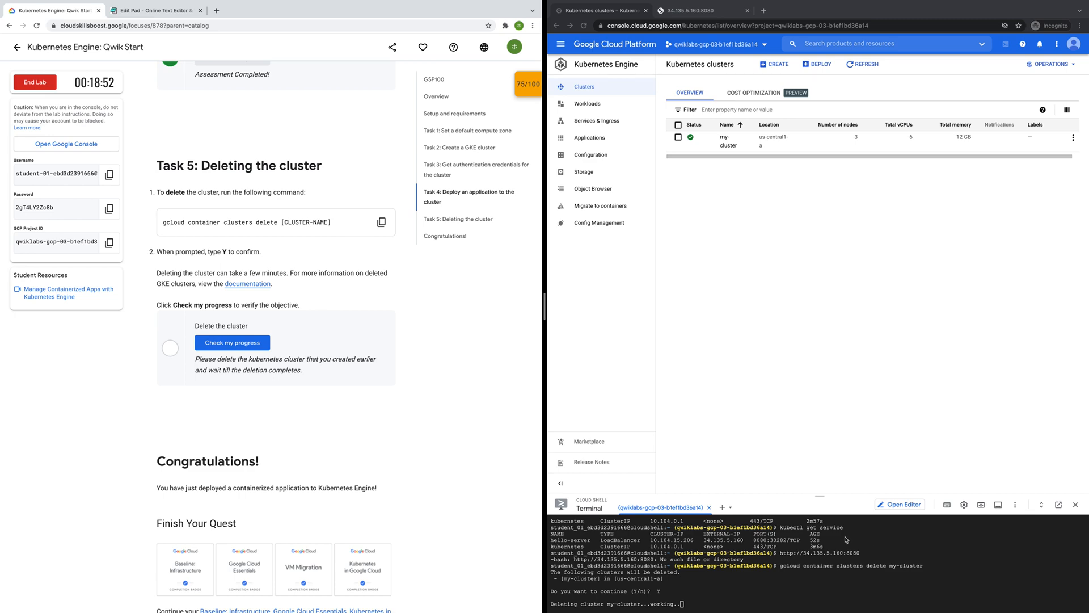
Recheck progress on the "Delete the cluster" objective once Cloud Shell finishes deleting my-cluster
scroll(321, 461, "down", 3)
scroll(321, 461, "down", 2)
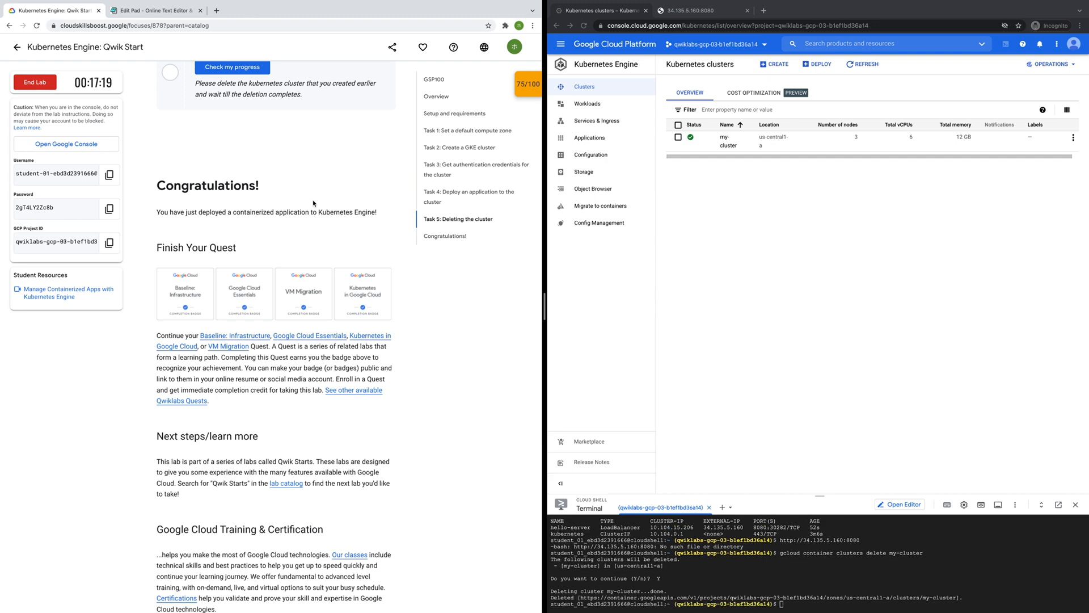
left_click(201, 75)
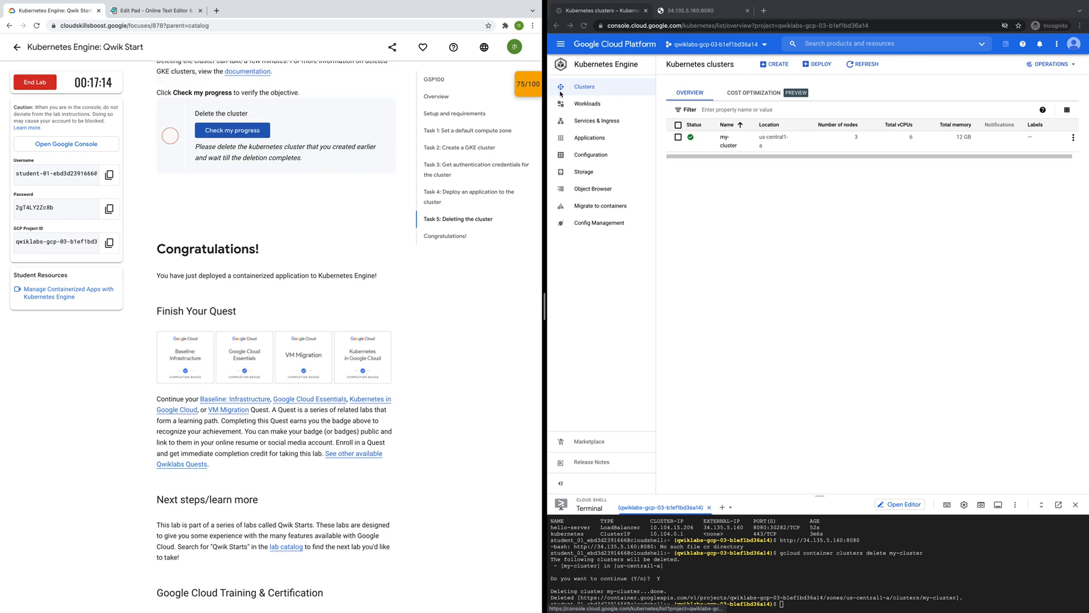
Reload the Kubernetes Engine clusters list by switching to Workloads and back to verify that my-cluster is gone
left_click(587, 93)
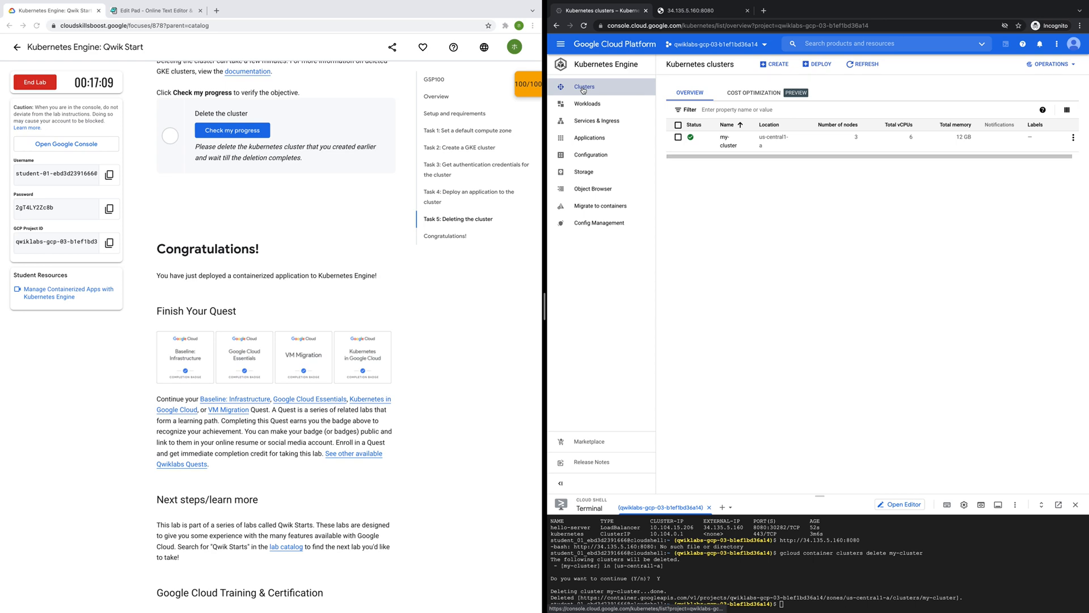
left_click(587, 103)
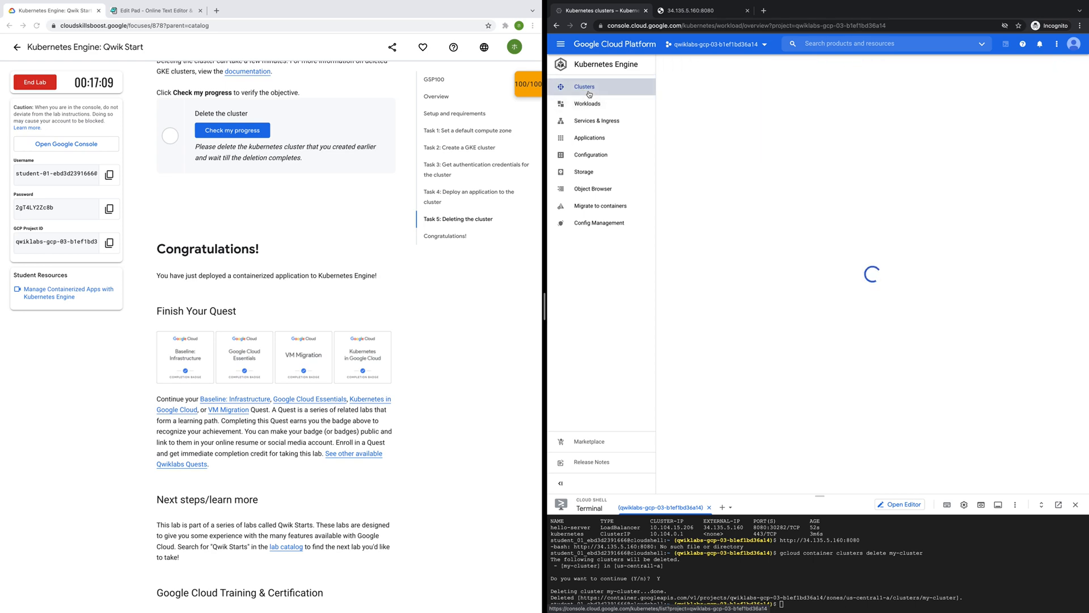
left_click(590, 90)
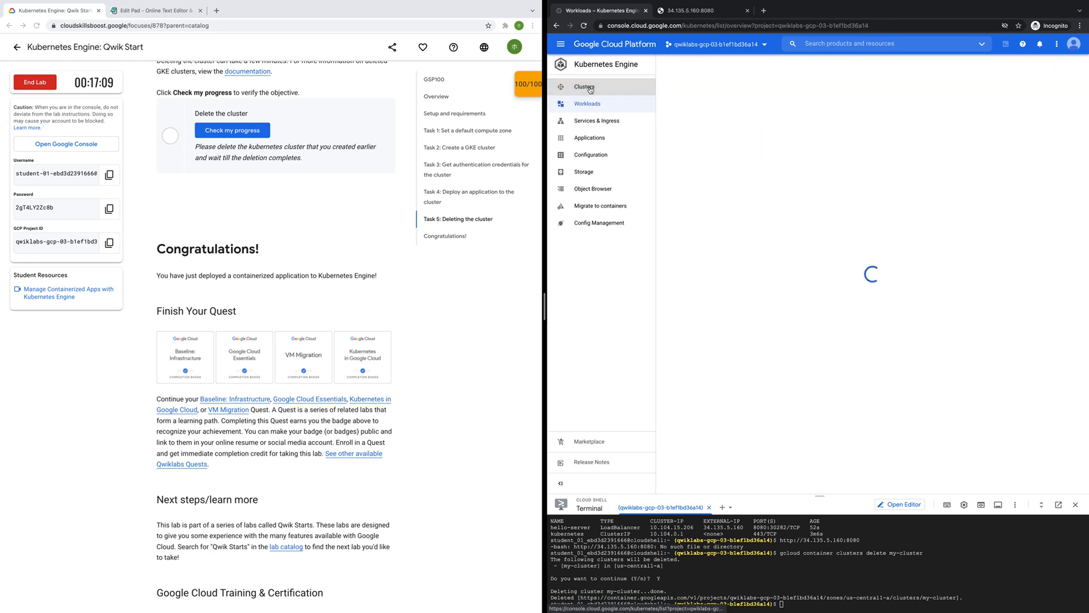
Check the "Delete the cluster" objective once more and open the overview of all checkpoint scores
left_click(227, 130)
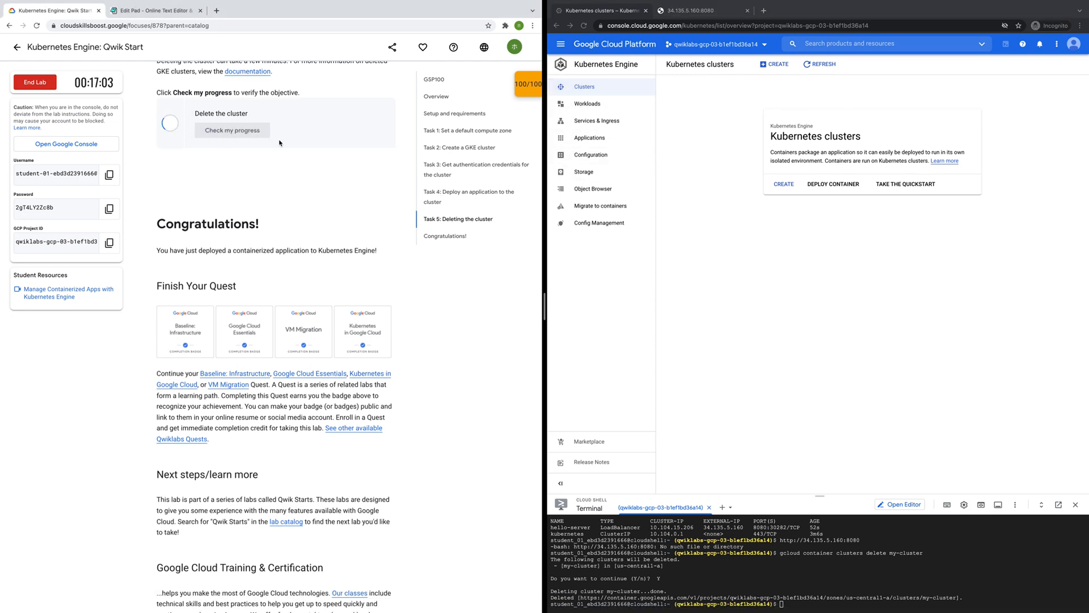
left_click(531, 93)
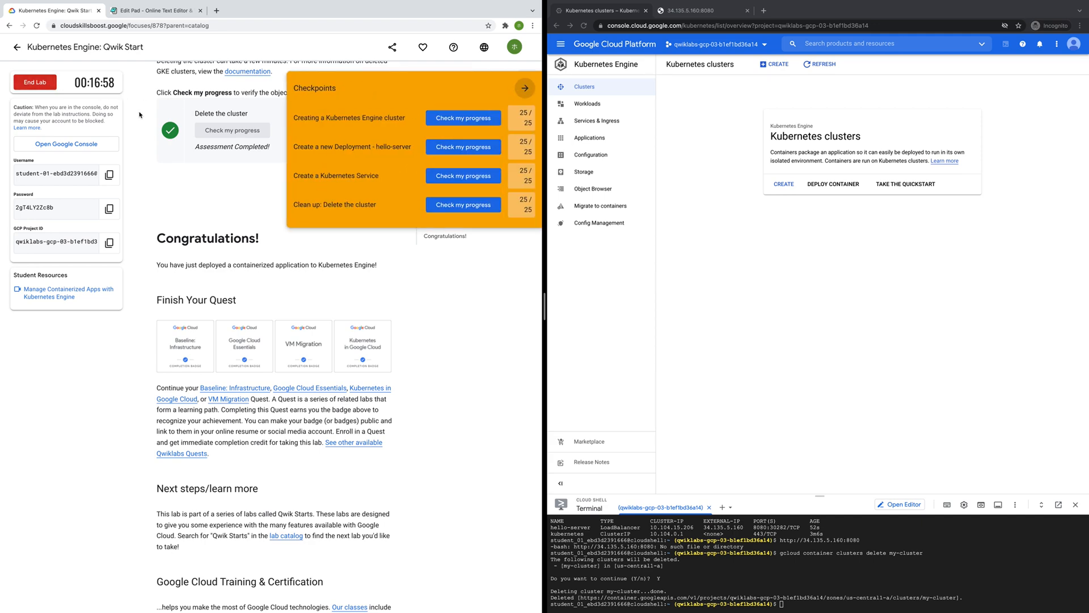
End the lab, confirm the ending, and submit a five-star satisfaction rating
left_click(35, 82)
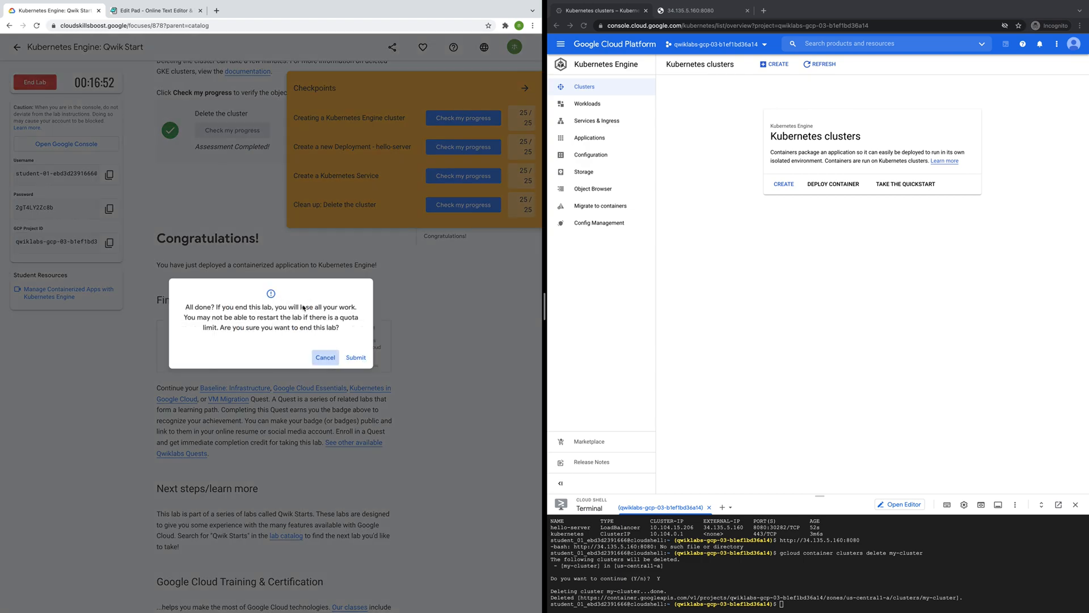
left_click(348, 350)
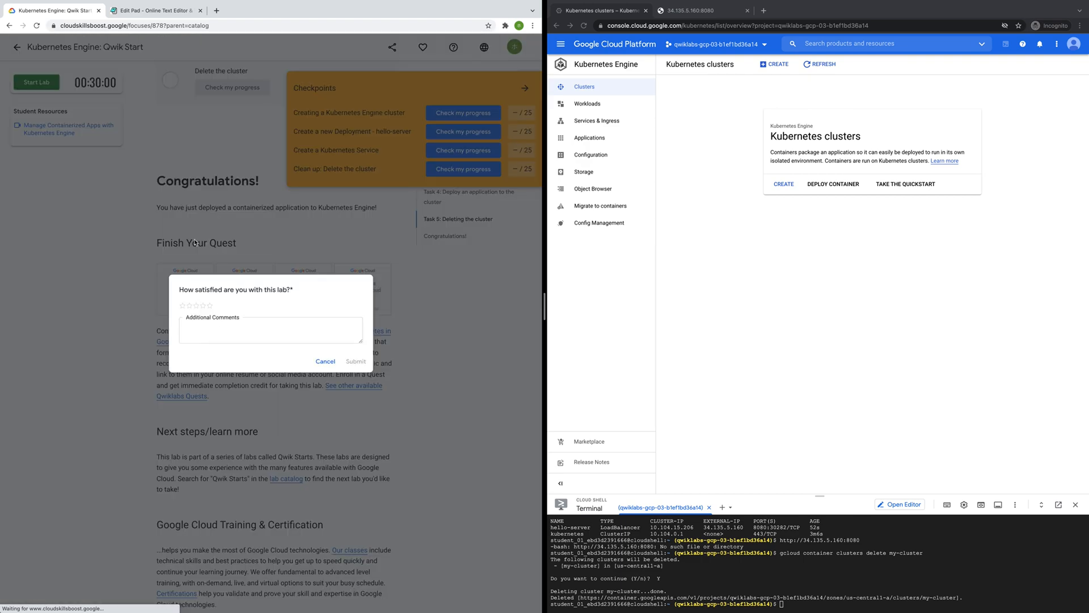
left_click(211, 307)
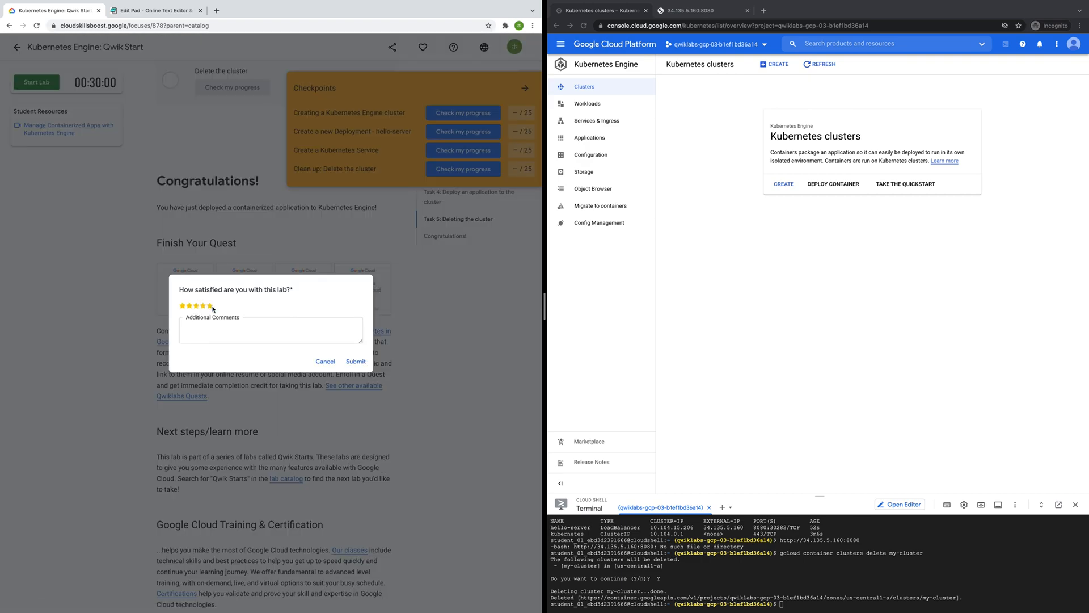
left_click(356, 362)
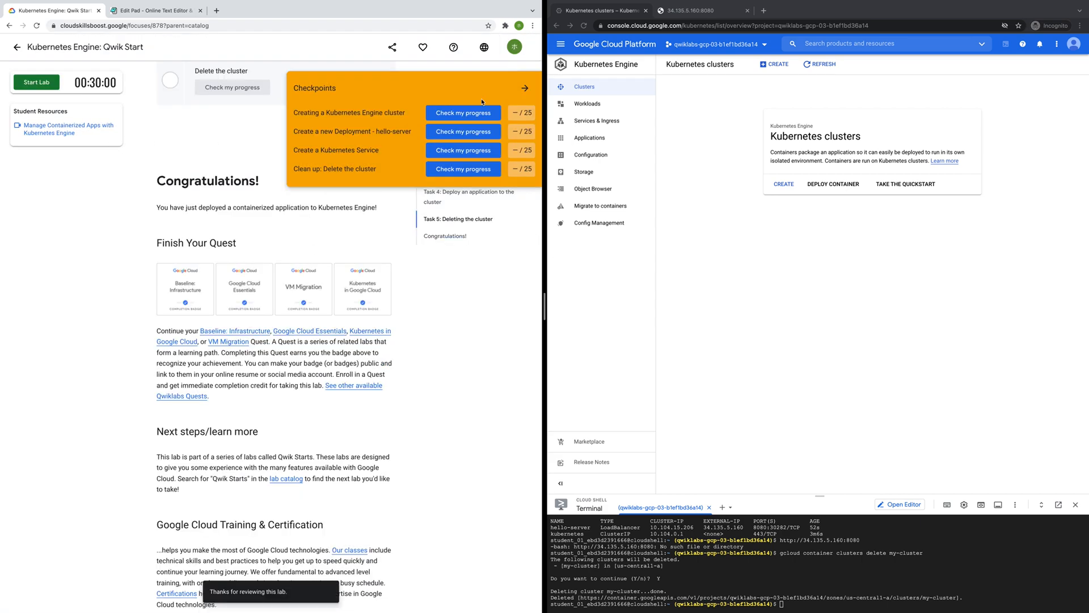
mouse_move(876, 3)
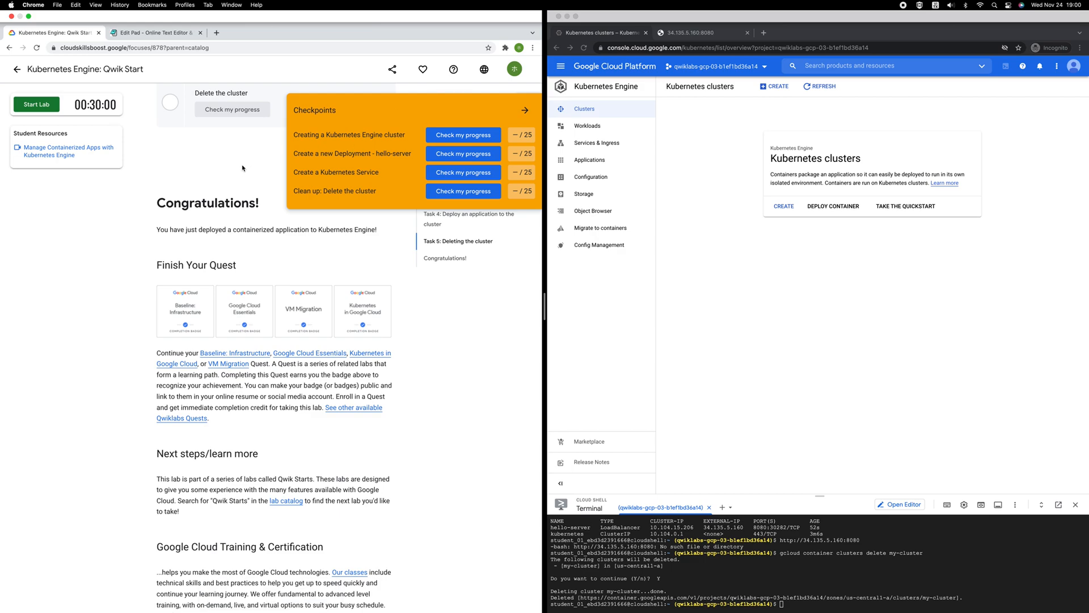
scroll(242, 168, "up", 6)
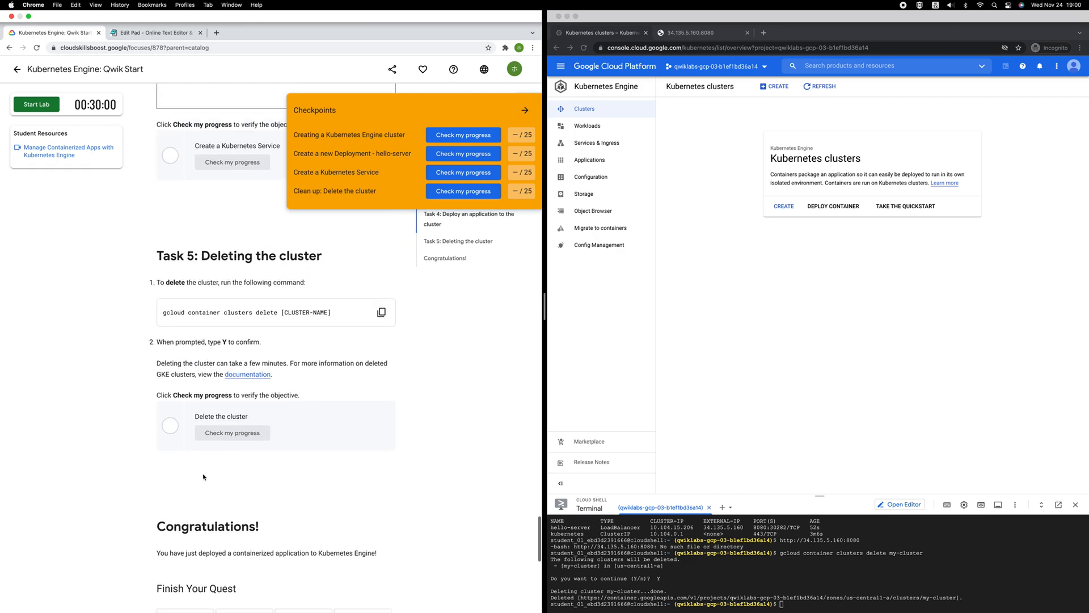